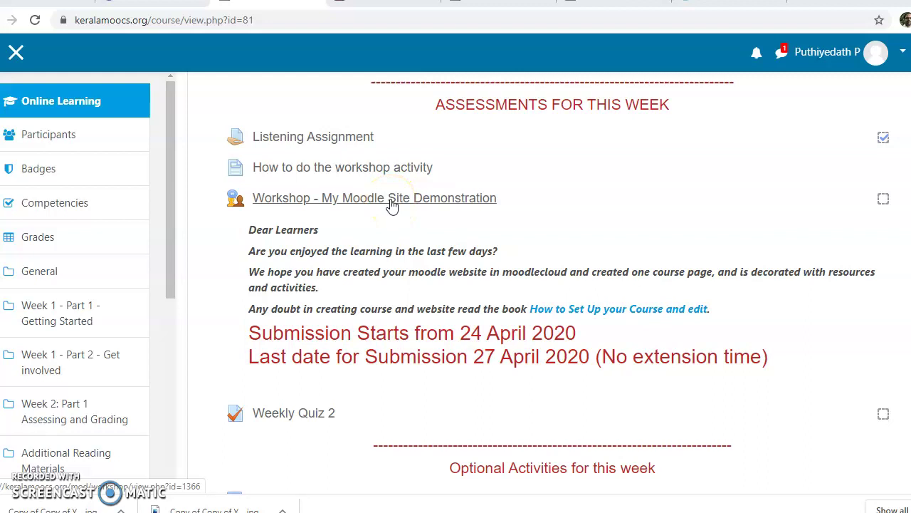
# - Open the "Workshop - My Moodle Site Demonstration" activity and go to its assigned submissions to assess
pyautogui.click(390, 199)
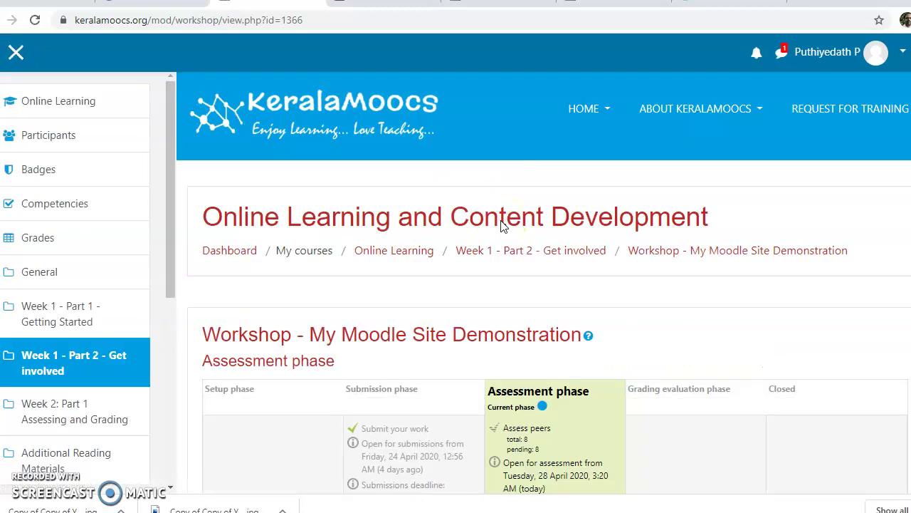
pyautogui.scroll(-2, 600, 347)
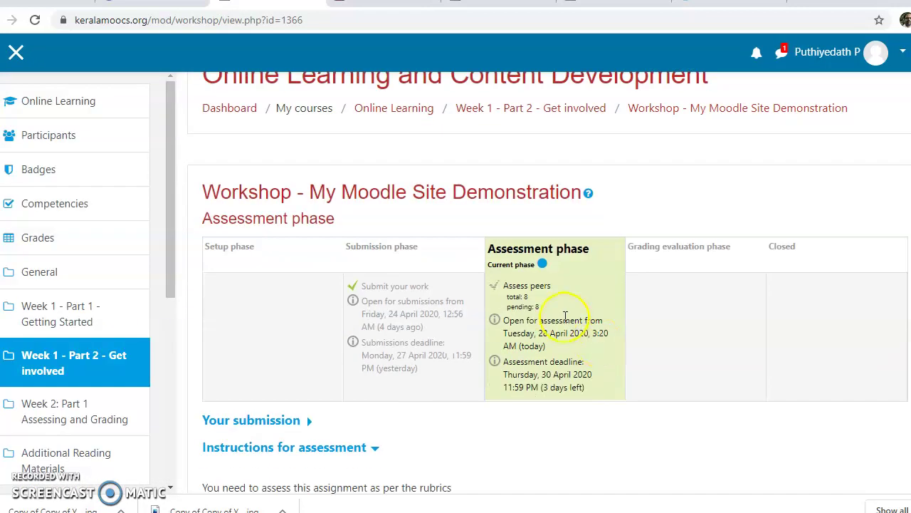
pyautogui.scroll(-2, 565, 316)
pyautogui.scroll(-7, 541, 200)
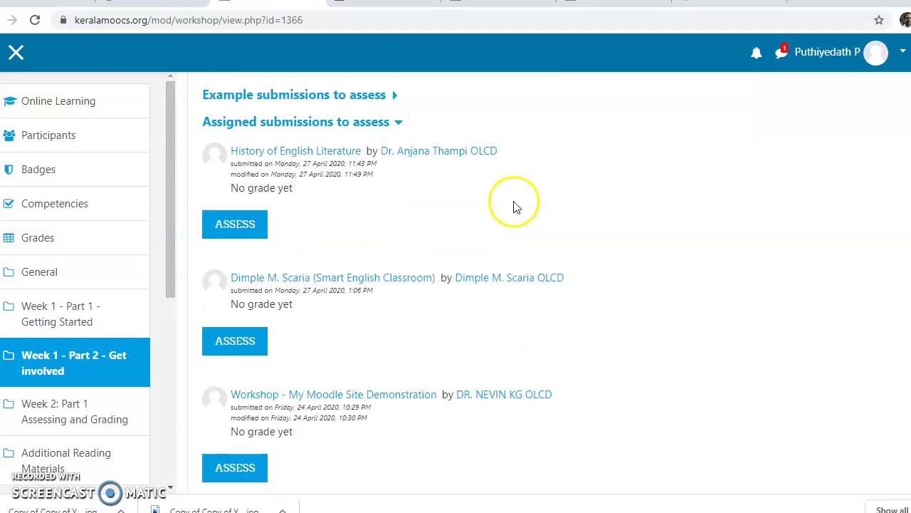
# - Review the workshop's assessment instructions and the full list of assigned submissions
pyautogui.scroll(3, 516, 206)
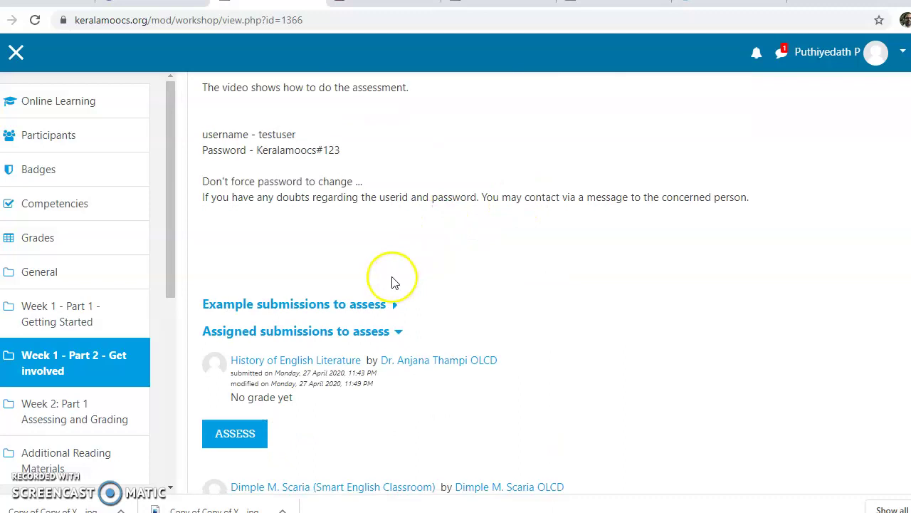
pyautogui.scroll(-2, 392, 283)
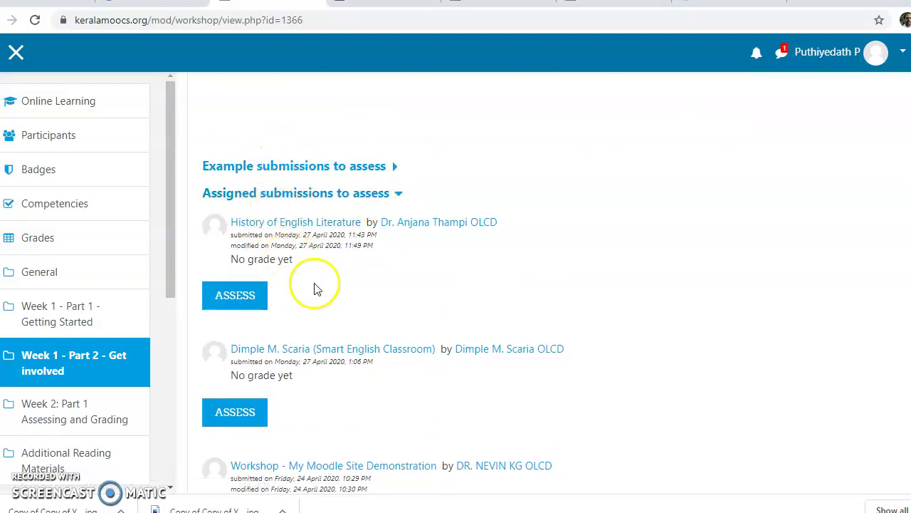
pyautogui.scroll(-4, 330, 298)
pyautogui.scroll(-6, 330, 297)
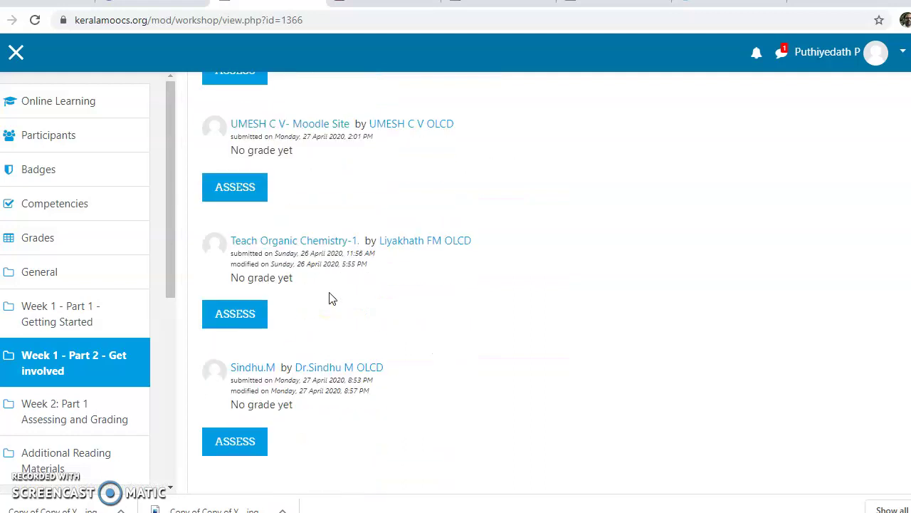
pyautogui.scroll(-2, 319, 288)
pyautogui.scroll(4, 318, 287)
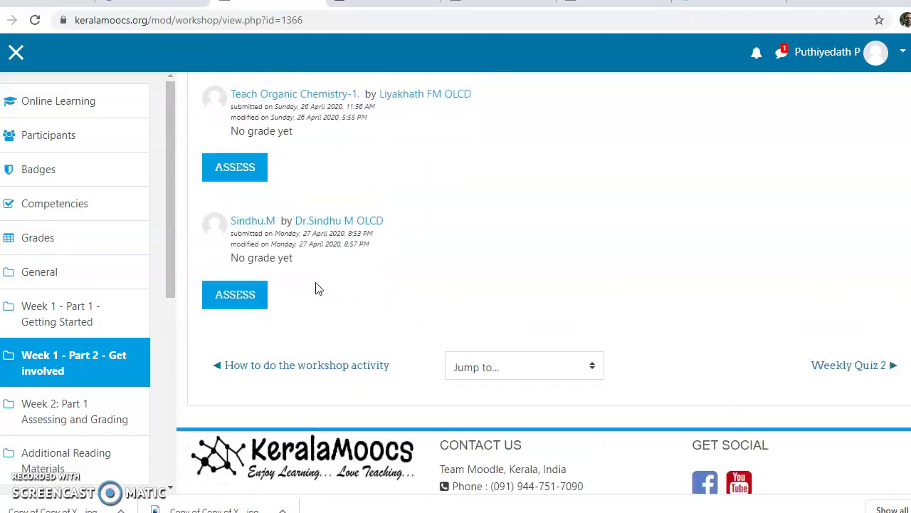
pyautogui.scroll(8, 319, 288)
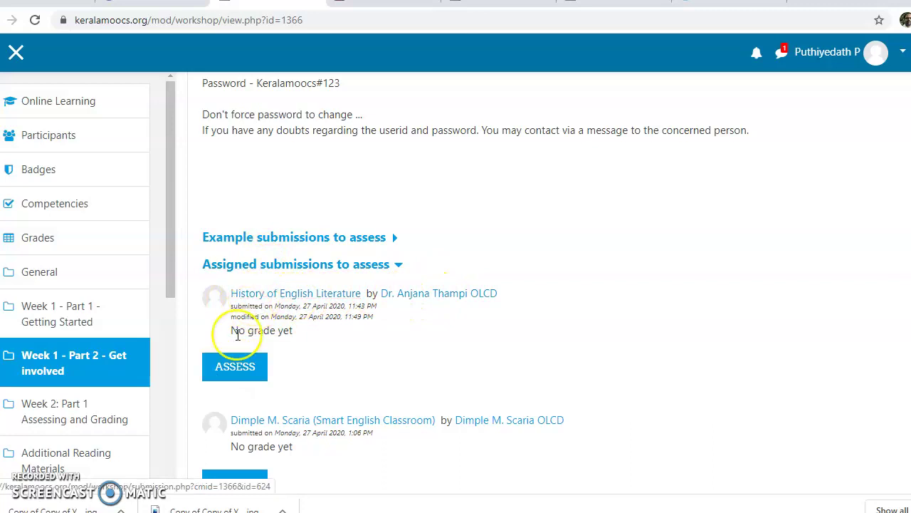
# - Open the assessment of the "History of English Literature" submission and examine its site link, login details, instructions and assessment form
pyautogui.click(234, 370)
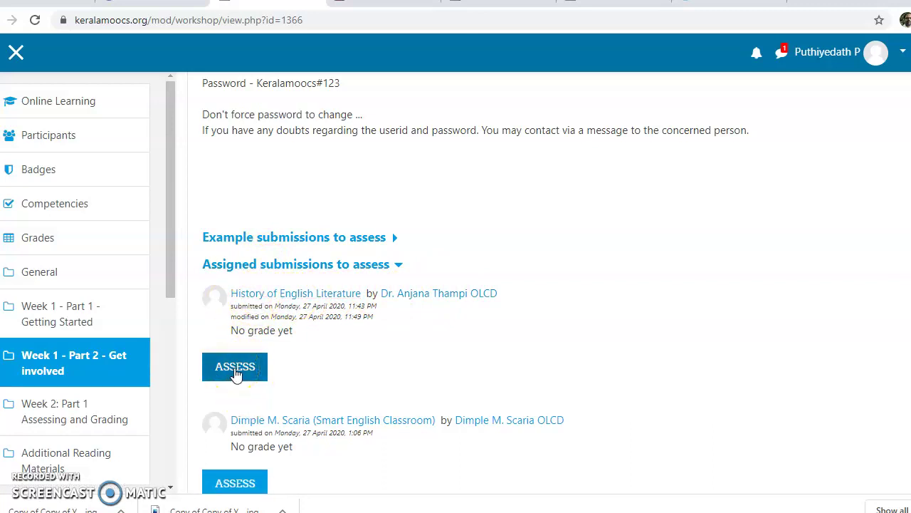
pyautogui.click(434, 294)
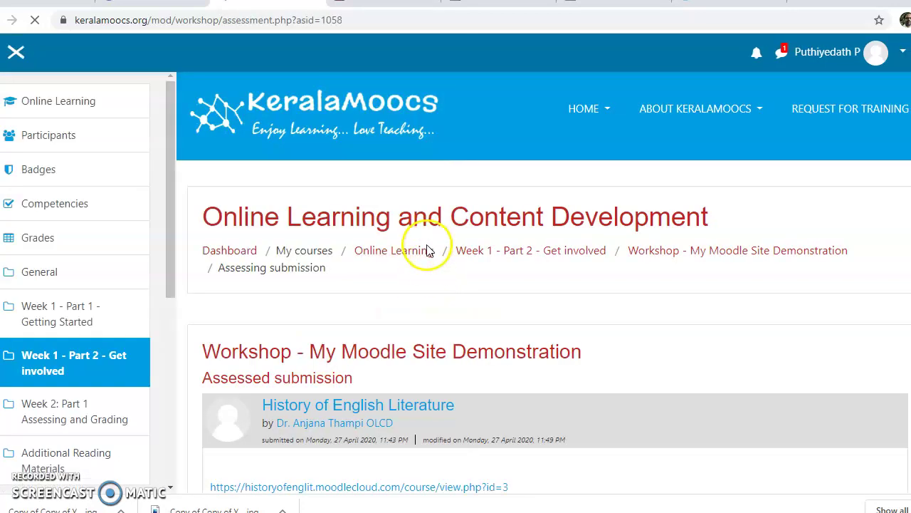
pyautogui.scroll(-3, 545, 303)
pyautogui.scroll(-1, 546, 303)
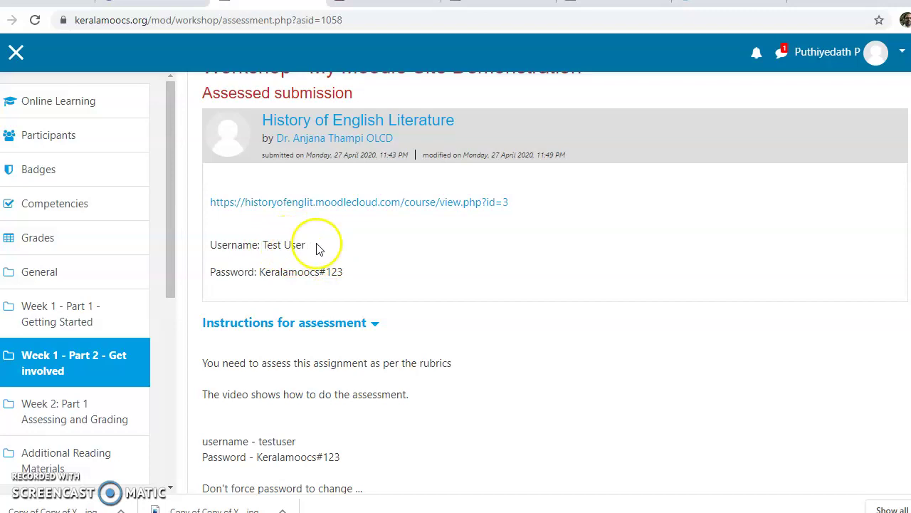
pyautogui.scroll(-2, 318, 246)
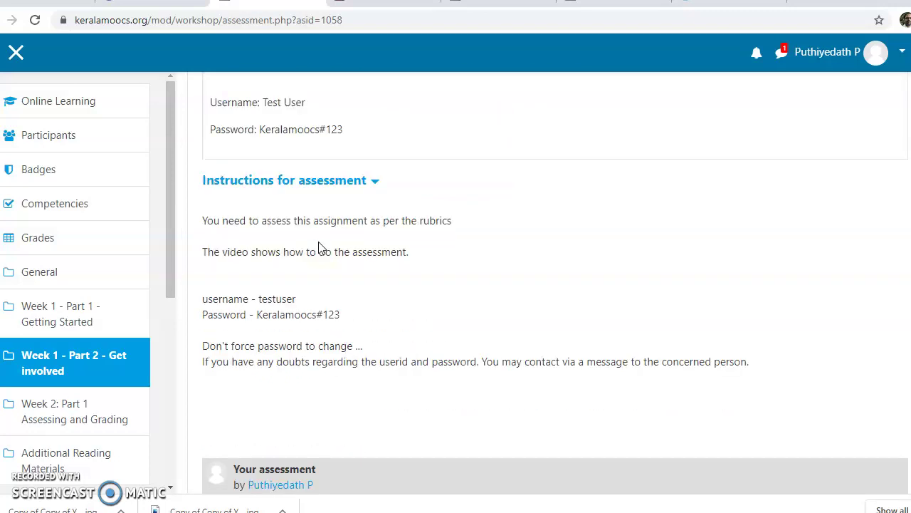
pyautogui.scroll(2, 320, 246)
pyautogui.scroll(-6, 320, 246)
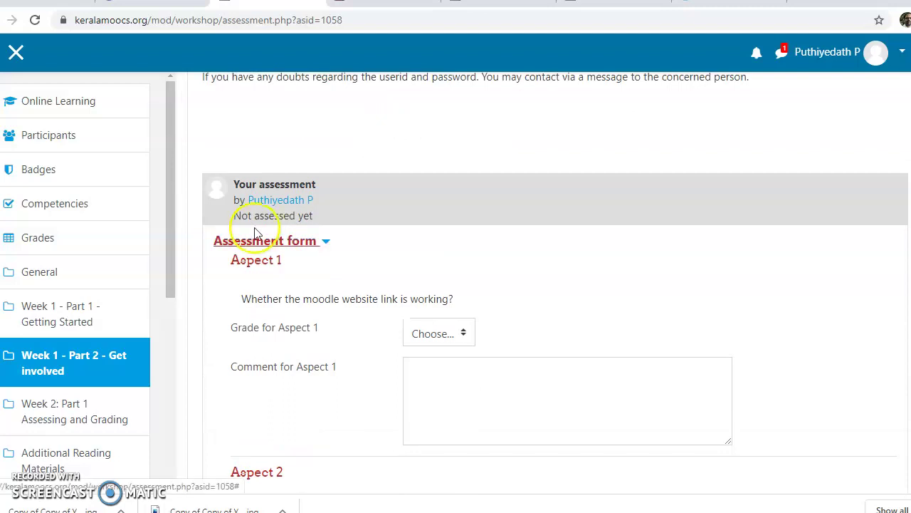
pyautogui.scroll(6, 258, 240)
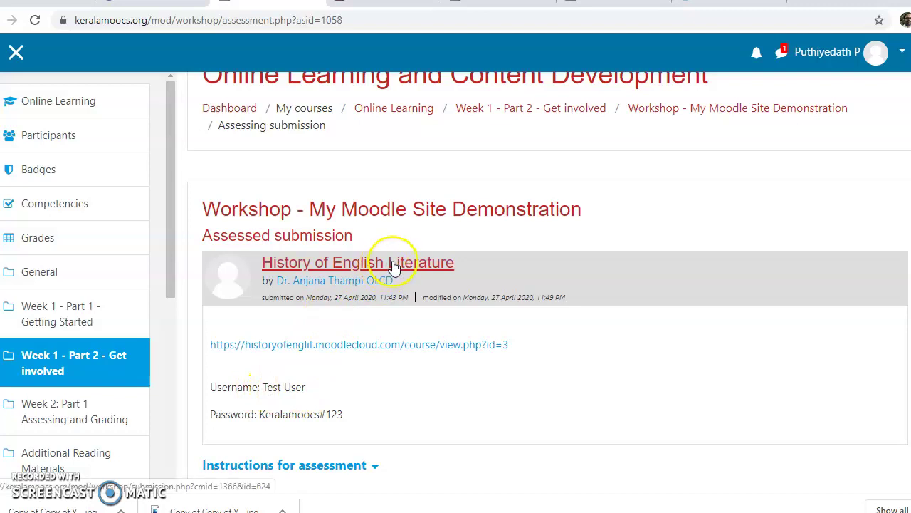
# - Open the submission author's profile in a new tab and examine the message option and user details
pyautogui.rightClick(344, 284)
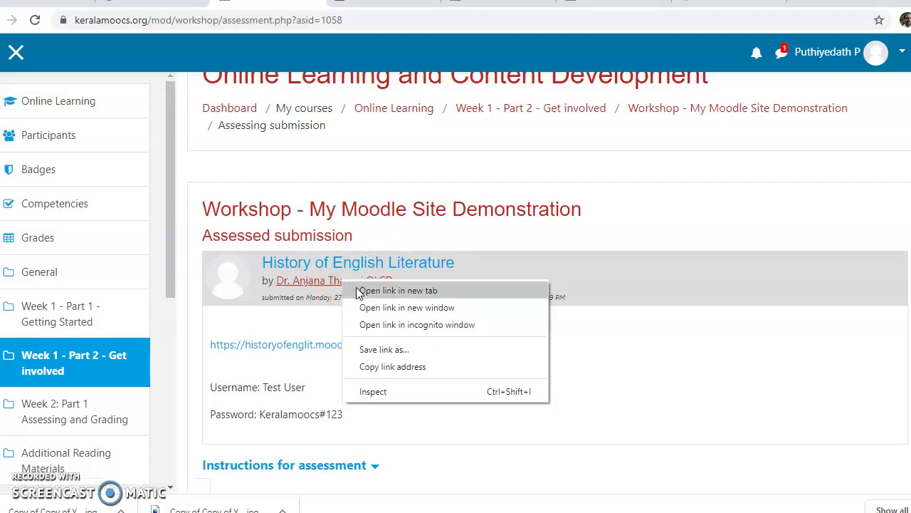
pyautogui.click(358, 290)
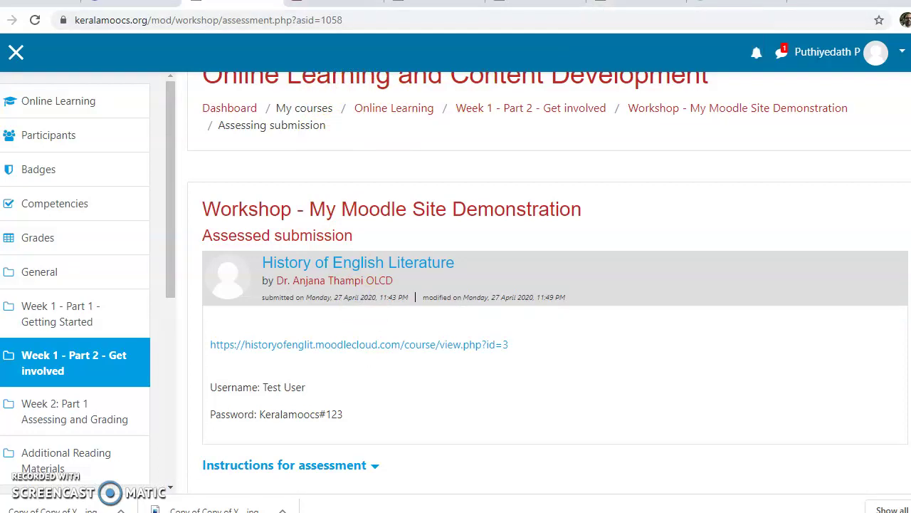
pyautogui.click(623, 8)
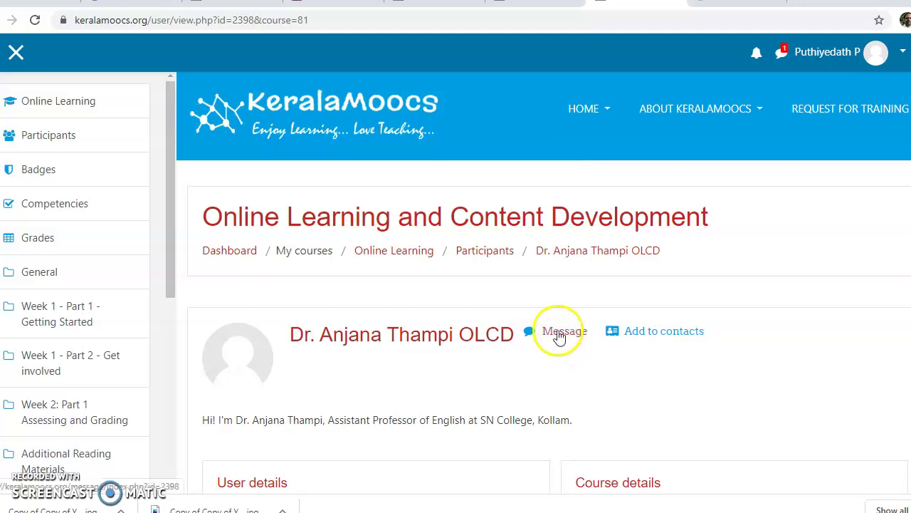
pyautogui.scroll(-1, 561, 336)
pyautogui.scroll(-3, 559, 336)
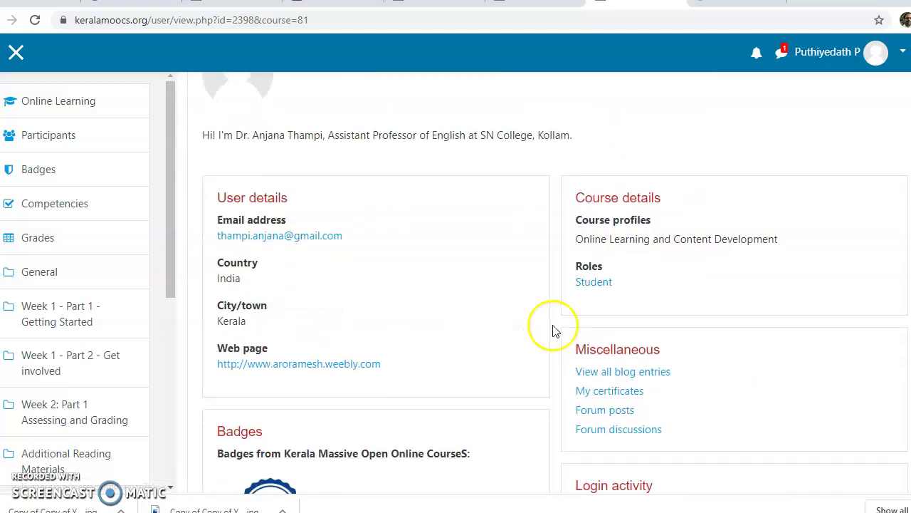
pyautogui.scroll(3, 501, 299)
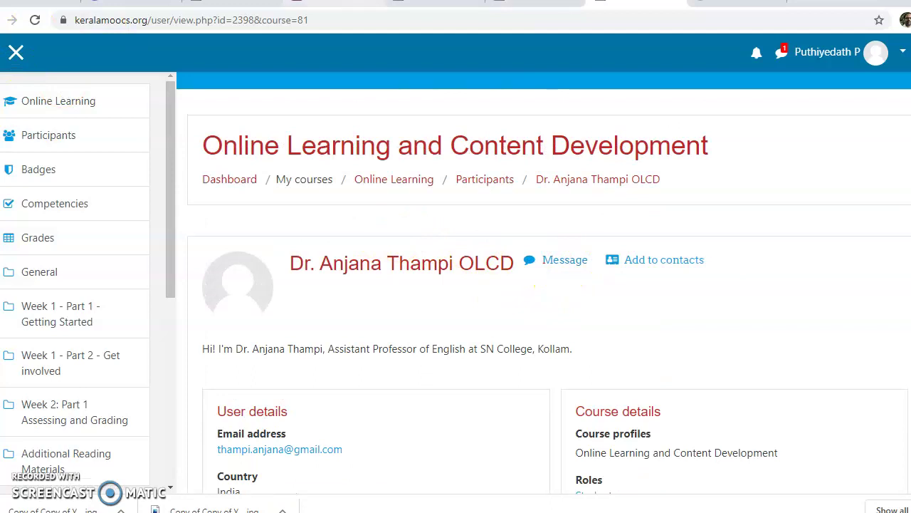
# - Return to the "History of English Literature" assessment and go back to the workshop page
pyautogui.hotkey('ctrl', 'shift', 'Tab')
pyautogui.hotkey('ctrl', 'shift', 'Tab')
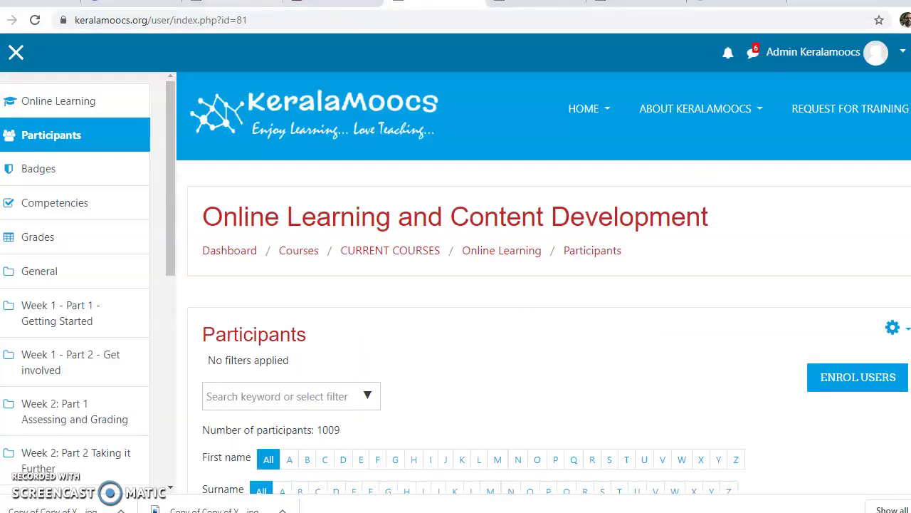
pyautogui.hotkey('ctrl', 'shift', 'Tab')
pyautogui.hotkey('ctrl', 'shift', 'Tab')
pyautogui.scroll(2, 309, 227)
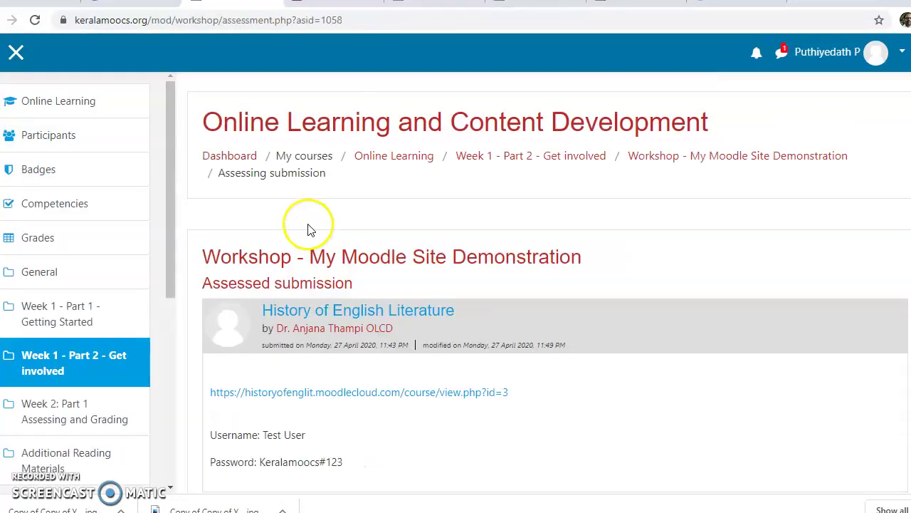
pyautogui.hotkey('alt', 'Left')
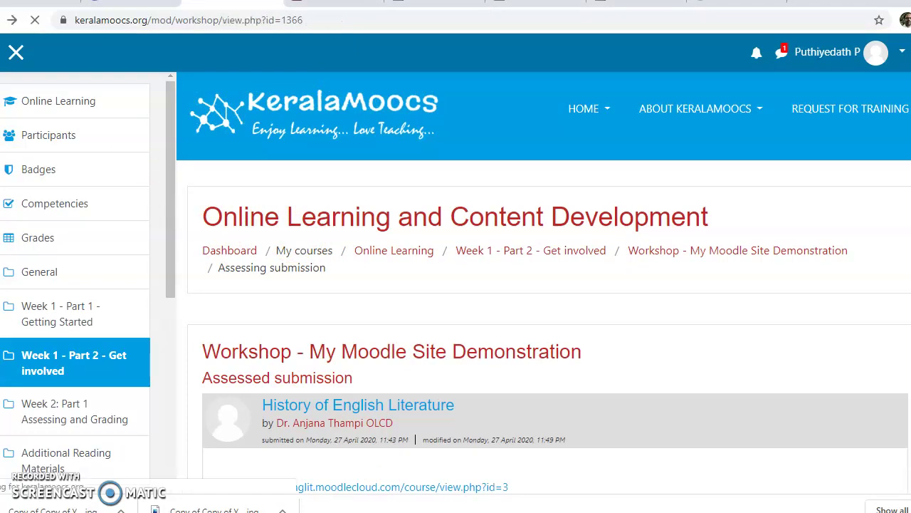
# - Open the assessment of the "Smart English Classroom" submission and review its login details, instructions and assessment form
pyautogui.scroll(-2, 525, 271)
pyautogui.scroll(-2, 445, 316)
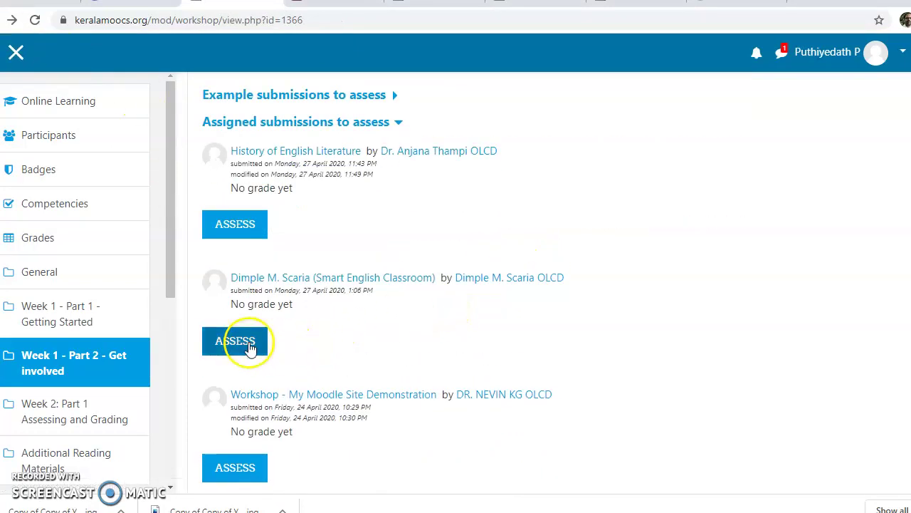
pyautogui.click(242, 342)
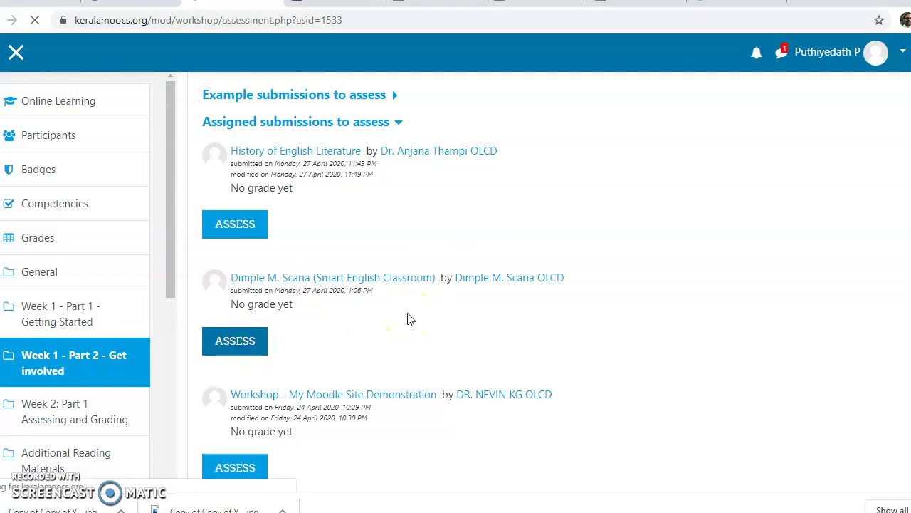
pyautogui.scroll(-2, 411, 320)
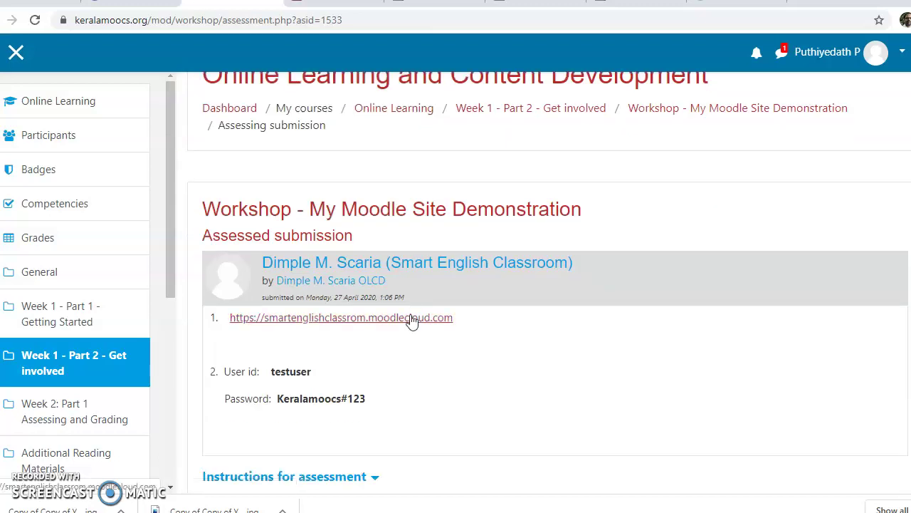
pyautogui.scroll(-2, 411, 320)
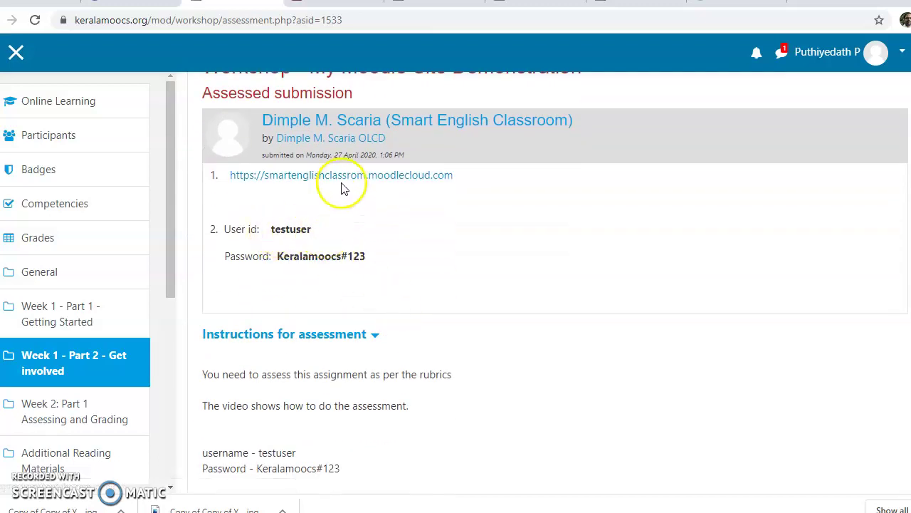
pyautogui.scroll(-2, 351, 237)
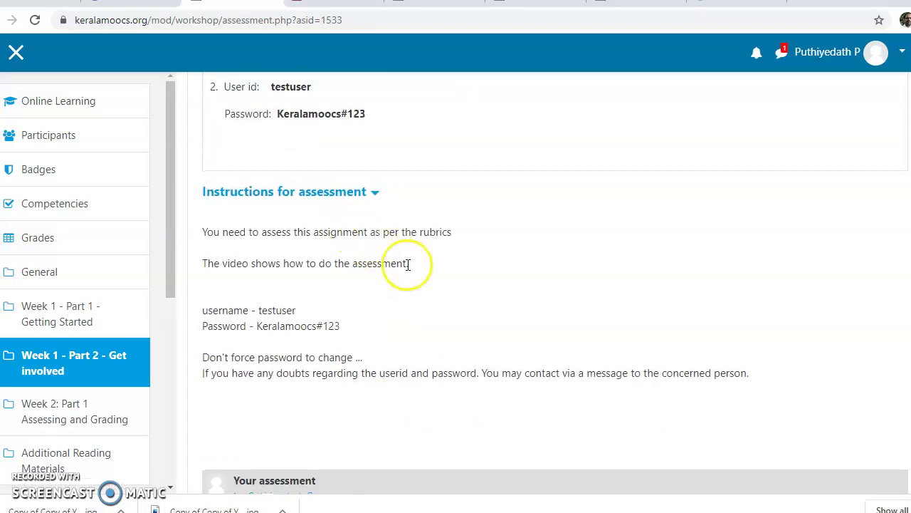
pyautogui.scroll(-5, 408, 264)
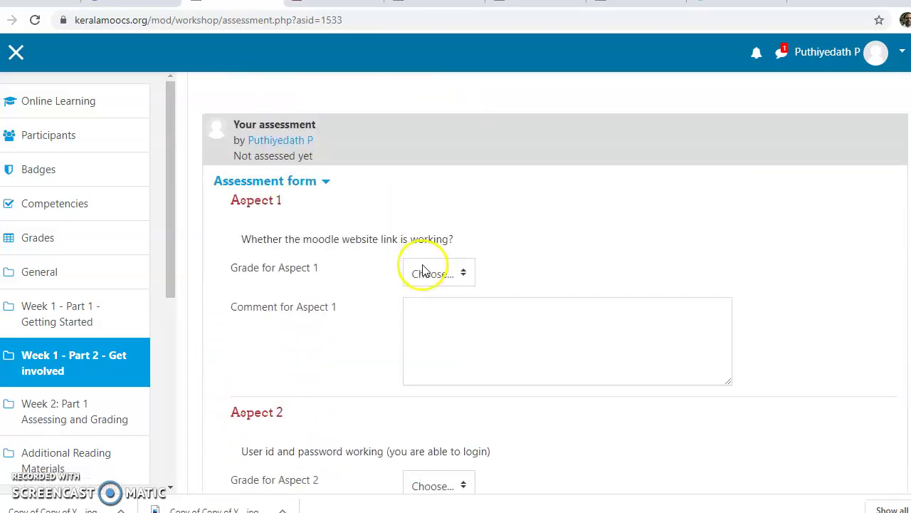
pyautogui.scroll(5, 442, 278)
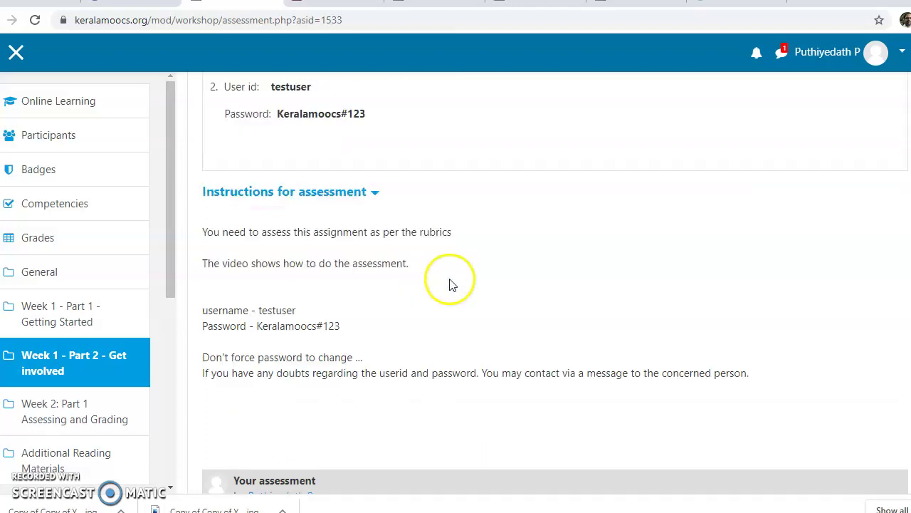
# - Open the submitted smartenglishclassrom.moodlecloud.com link in a new tab and check that the site loads
pyautogui.scroll(3, 450, 285)
pyautogui.rightClick(406, 247)
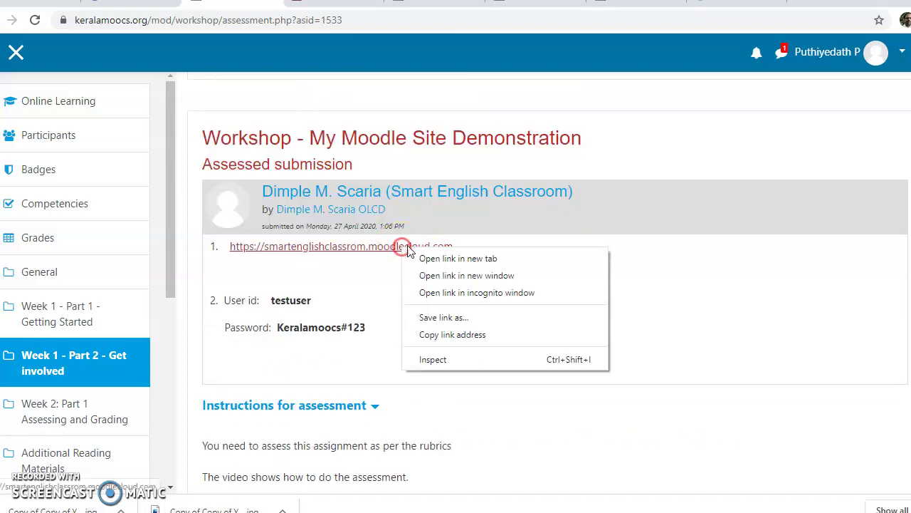
pyautogui.click(428, 258)
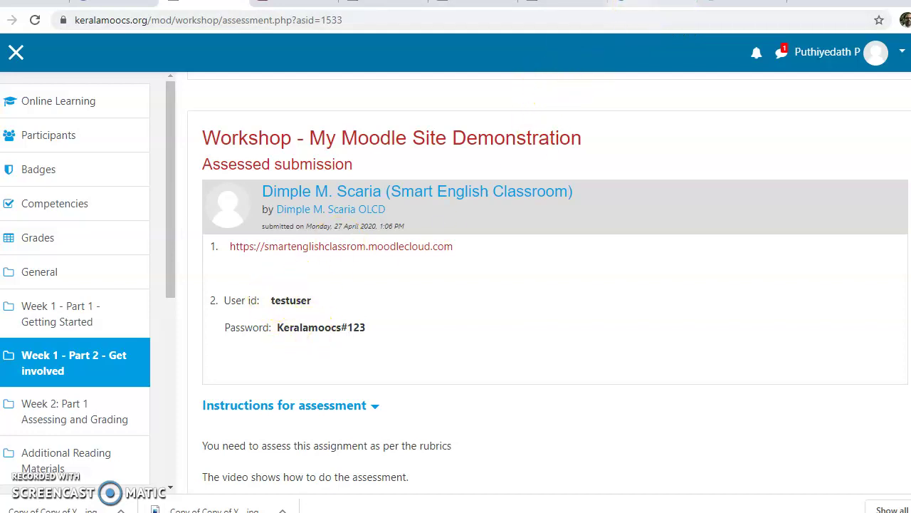
pyautogui.click(630, 6)
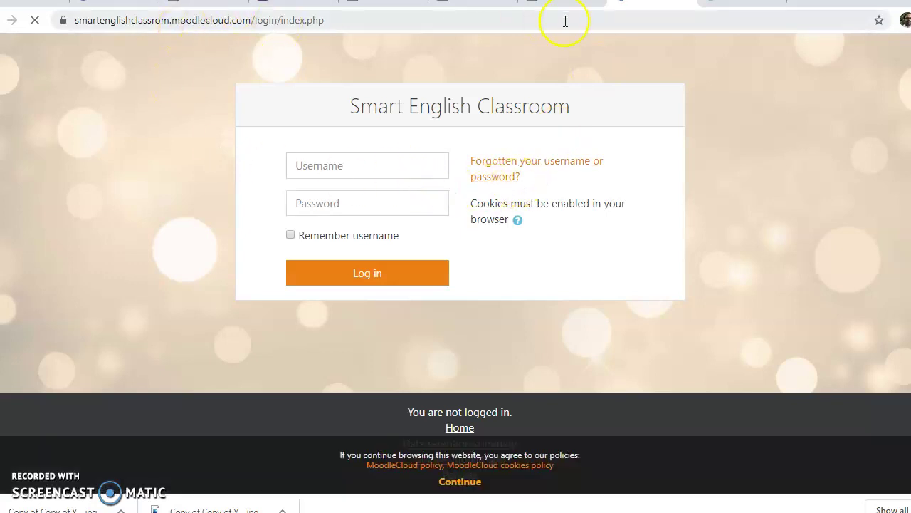
# - Return to the "Smart English Classroom" assessment form and grade Aspect 1, the working website link, 10 / 10
pyautogui.click(217, 4)
pyautogui.scroll(-5, 397, 314)
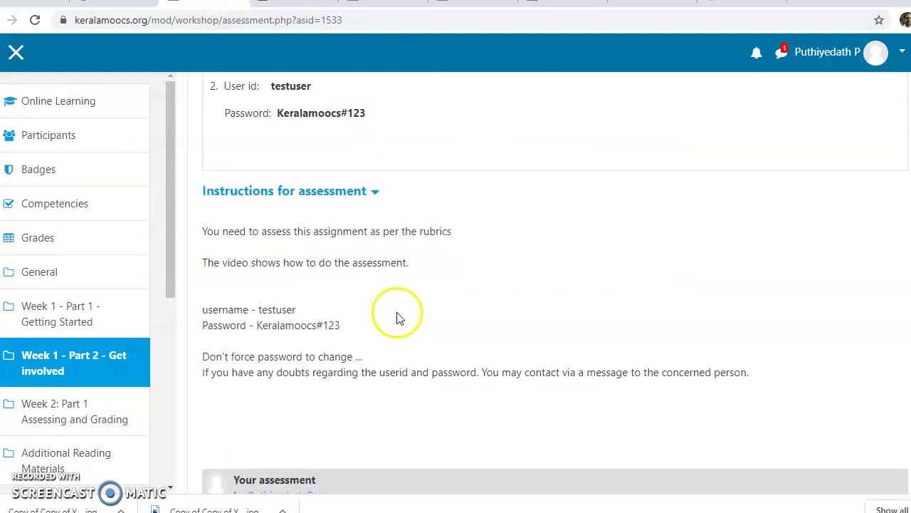
pyautogui.scroll(-2, 397, 314)
pyautogui.click(444, 346)
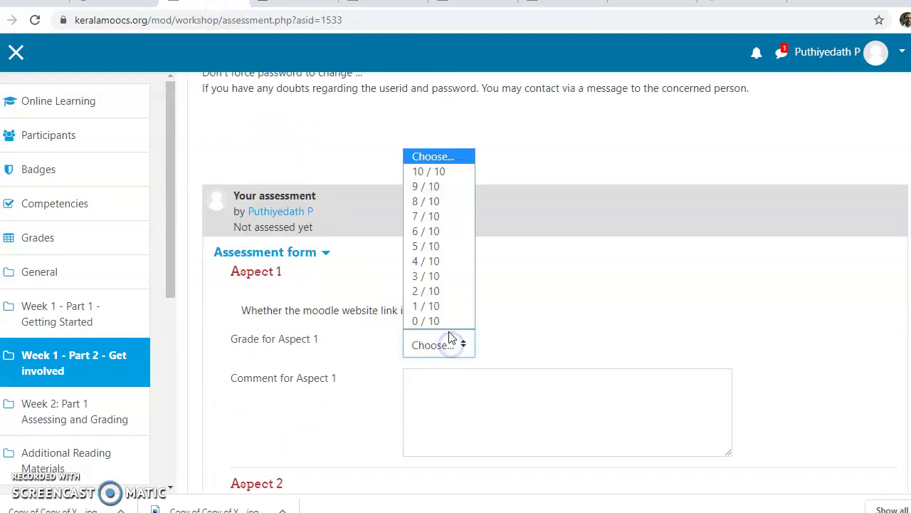
pyautogui.click(429, 172)
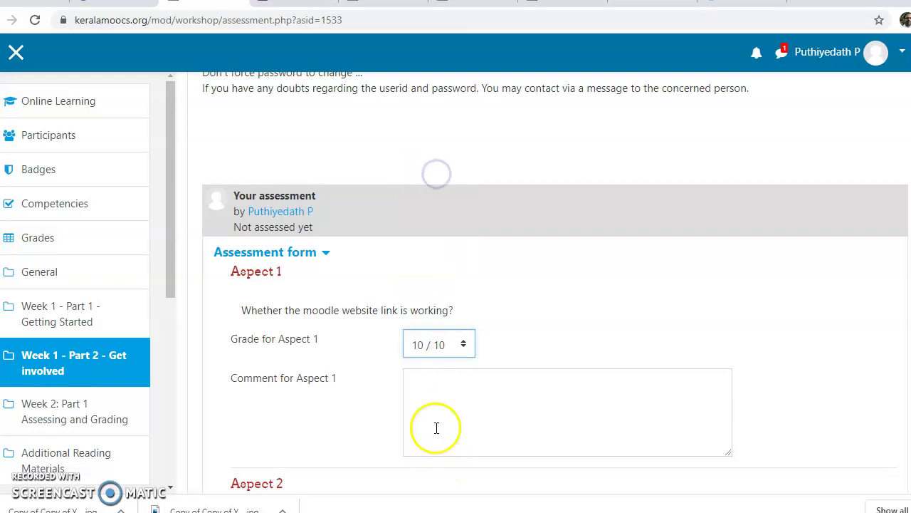
# - Enter "good" as the comment for Aspect 1 and read the Aspect 2 criterion
pyautogui.click(440, 403)
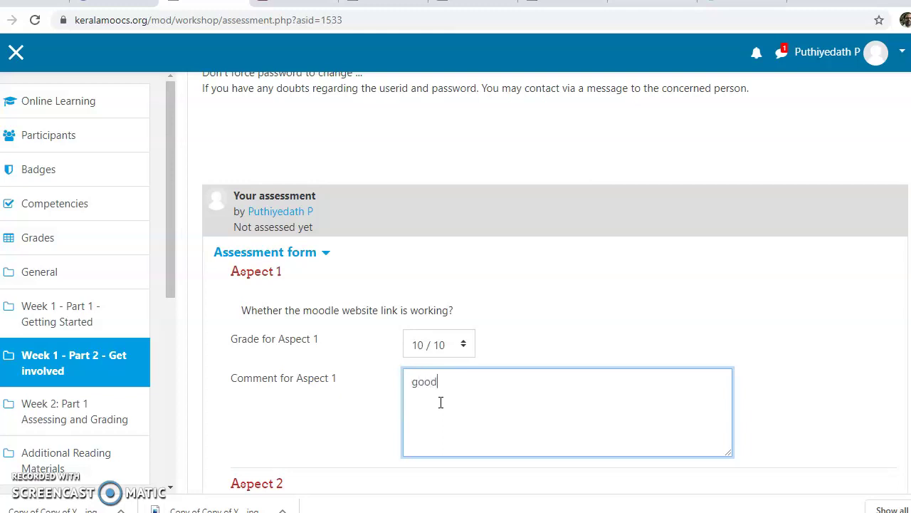
pyautogui.scroll(-3, 435, 343)
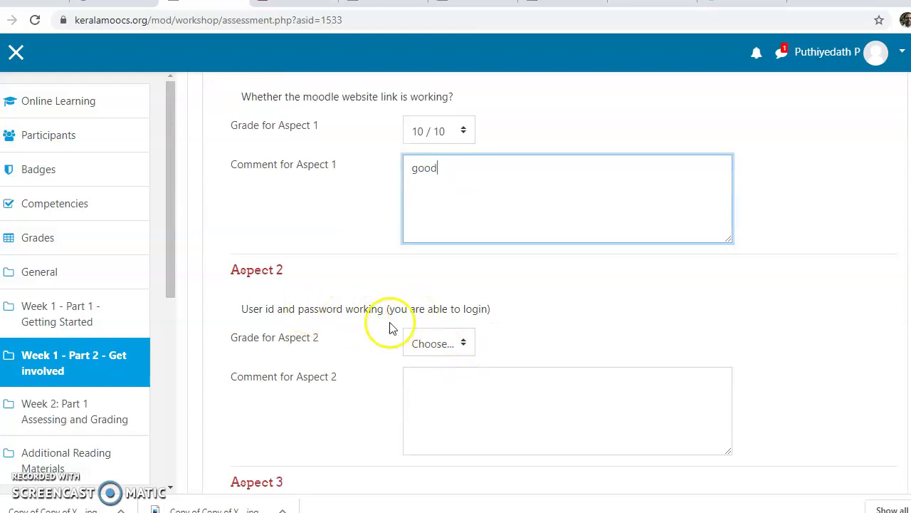
# - Copy the username testuser from the assessment instructions and paste it into the Smart English Classroom login form's username field
pyautogui.scroll(1, 401, 326)
pyautogui.scroll(5, 401, 326)
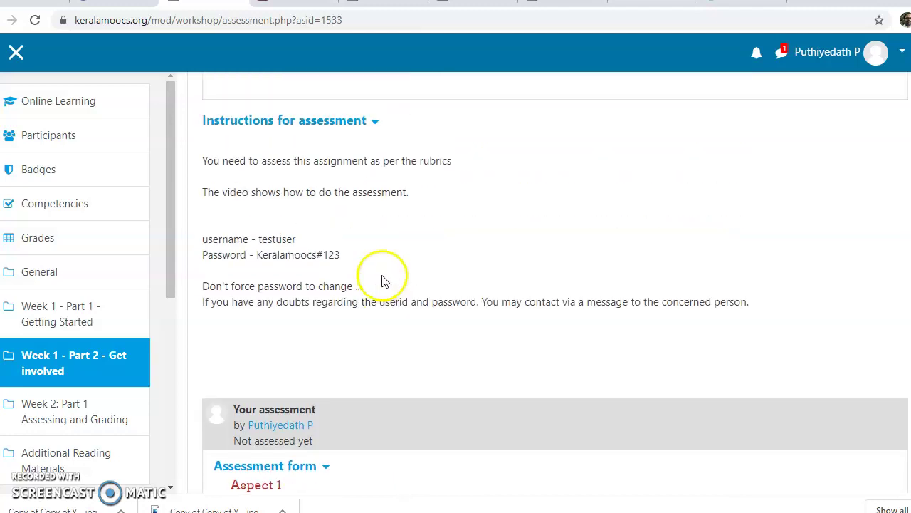
pyautogui.rightClick(278, 242)
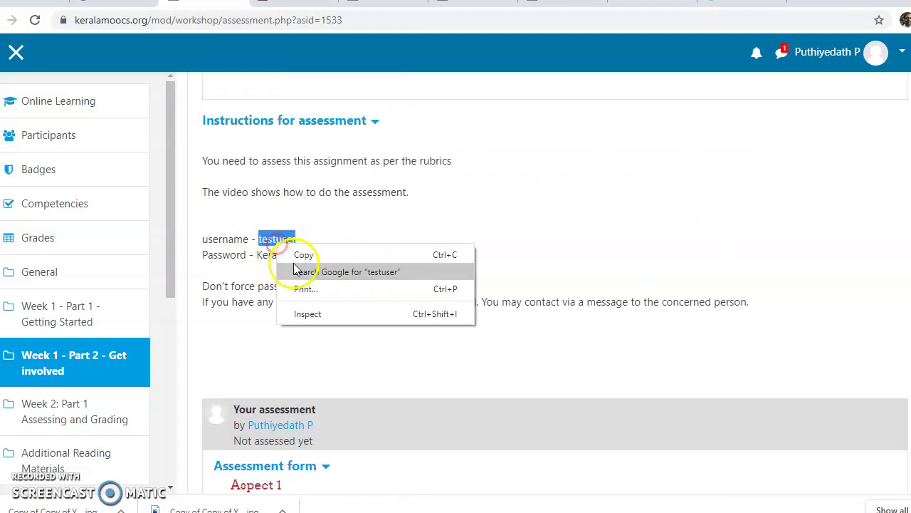
pyautogui.click(301, 254)
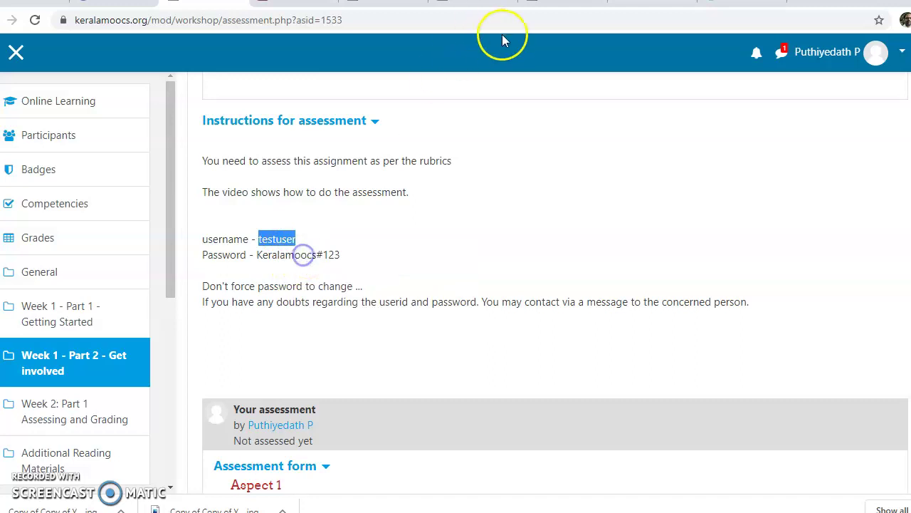
pyautogui.click(544, 7)
pyautogui.click(638, 9)
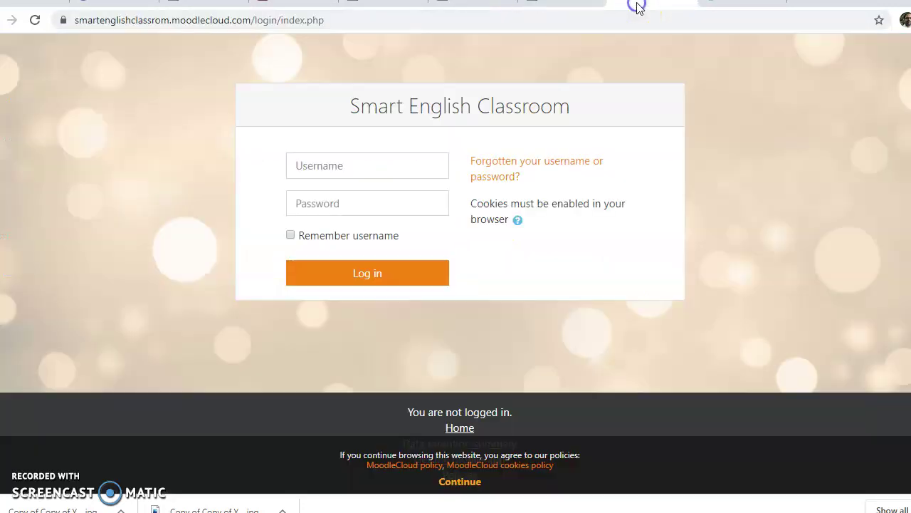
pyautogui.click(336, 165)
pyautogui.rightClick(336, 166)
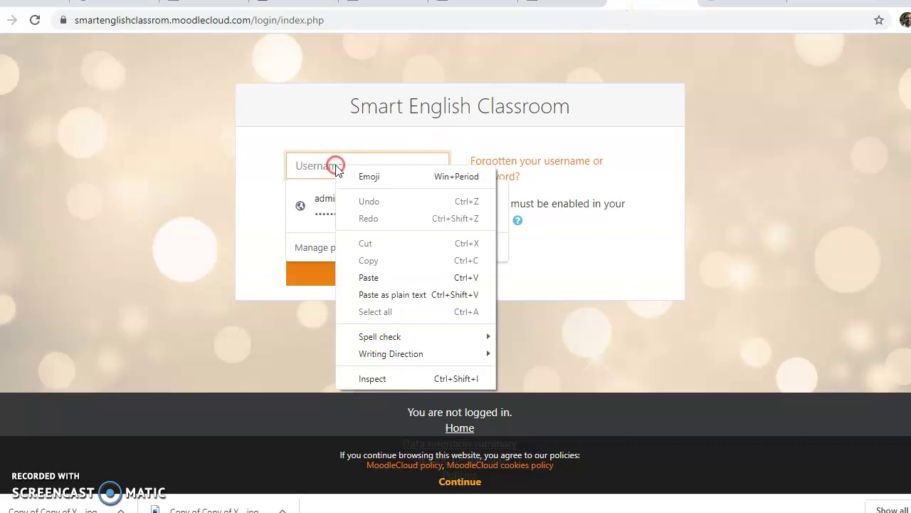
pyautogui.click(368, 277)
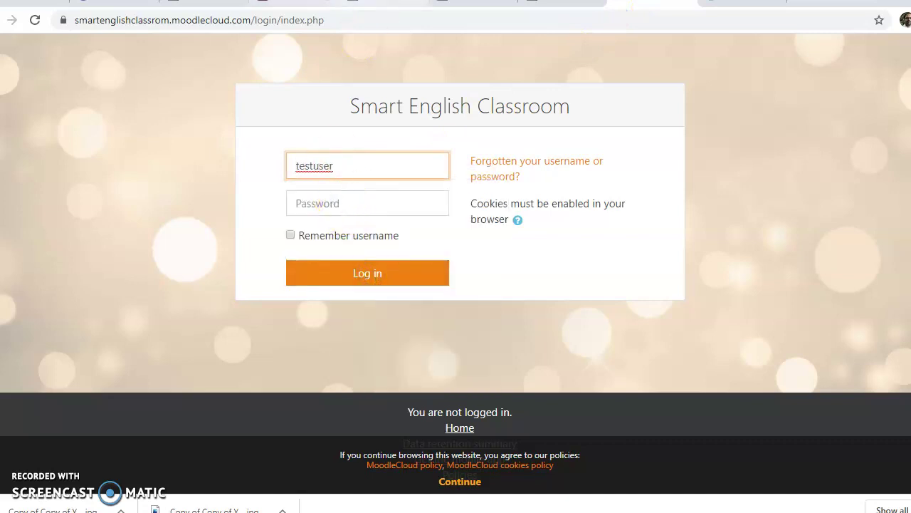
# - Copy the account password from the assessment instructions and paste it into the password field of the Smart English Classroom login form
pyautogui.click(353, 7)
pyautogui.click(214, 5)
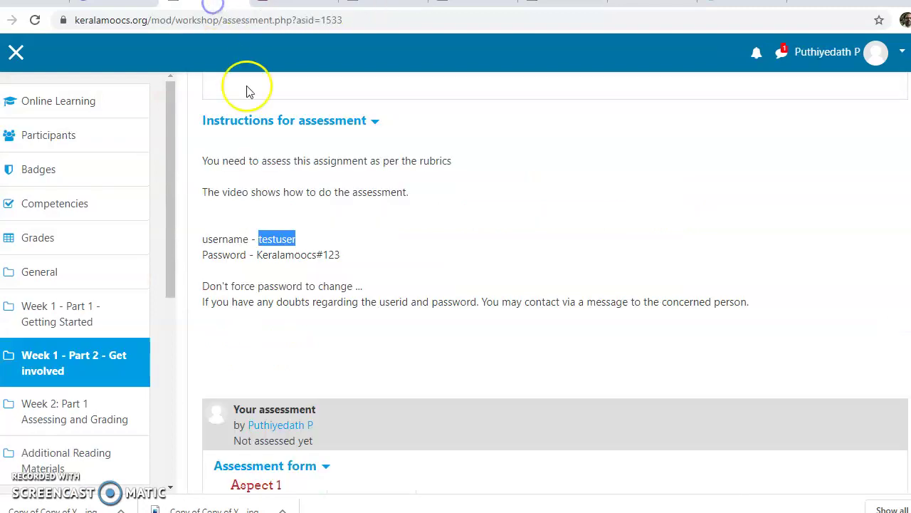
pyautogui.click(260, 254)
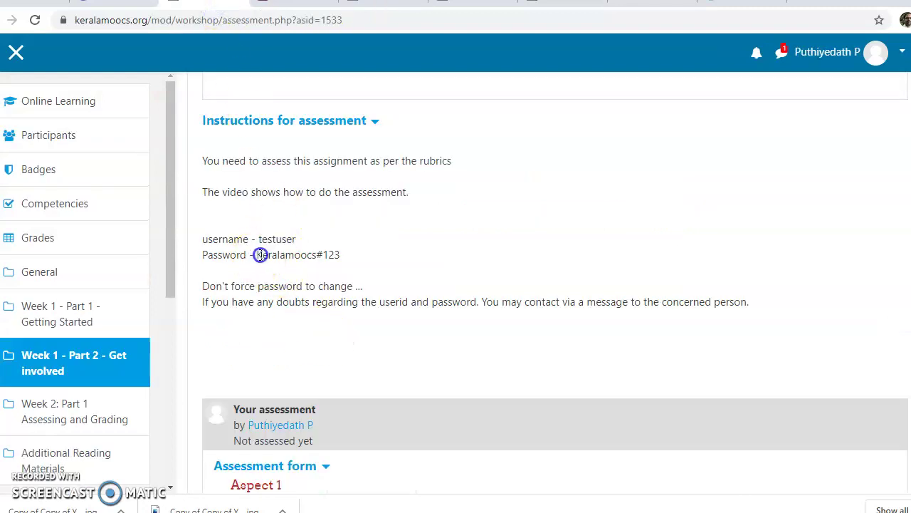
pyautogui.rightClick(342, 257)
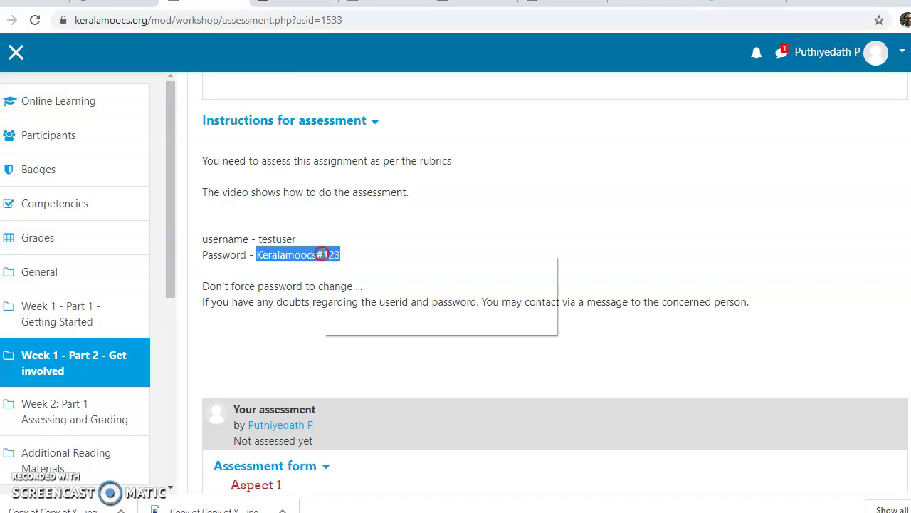
pyautogui.click(343, 263)
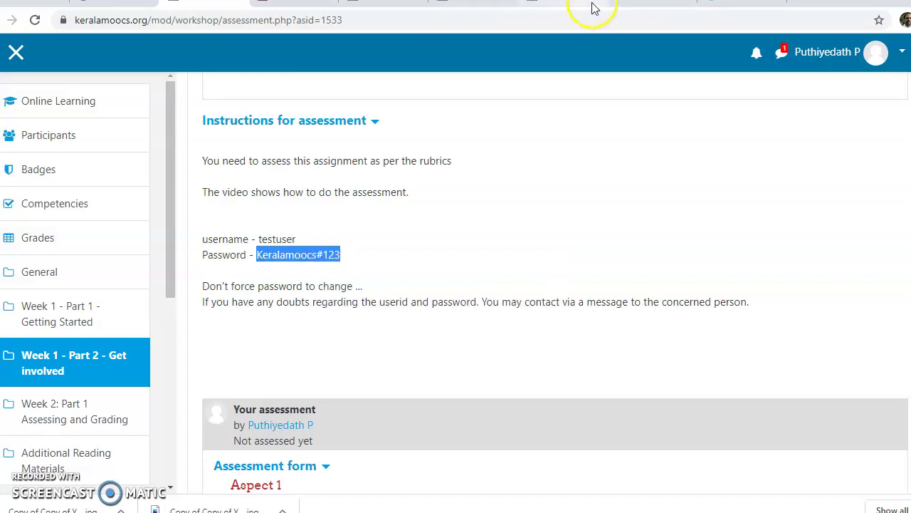
pyautogui.click(621, 7)
pyautogui.click(377, 207)
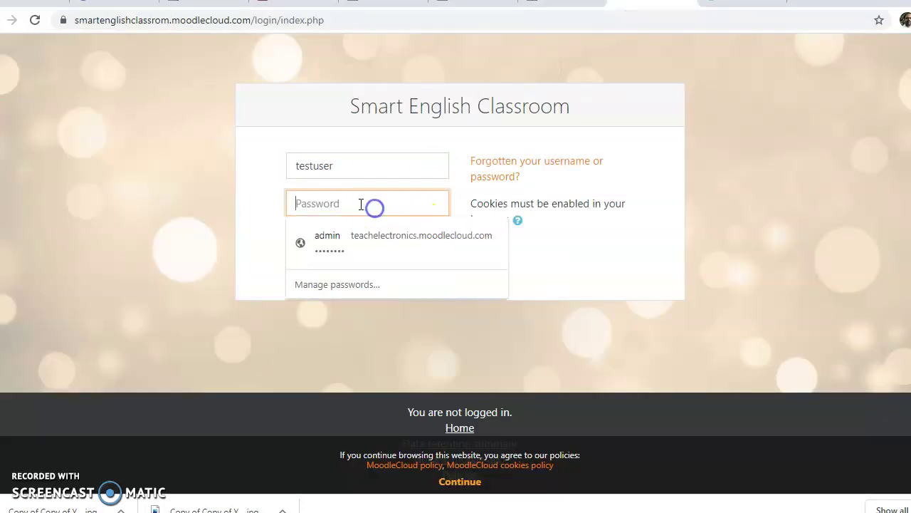
pyautogui.rightClick(358, 204)
pyautogui.click(390, 341)
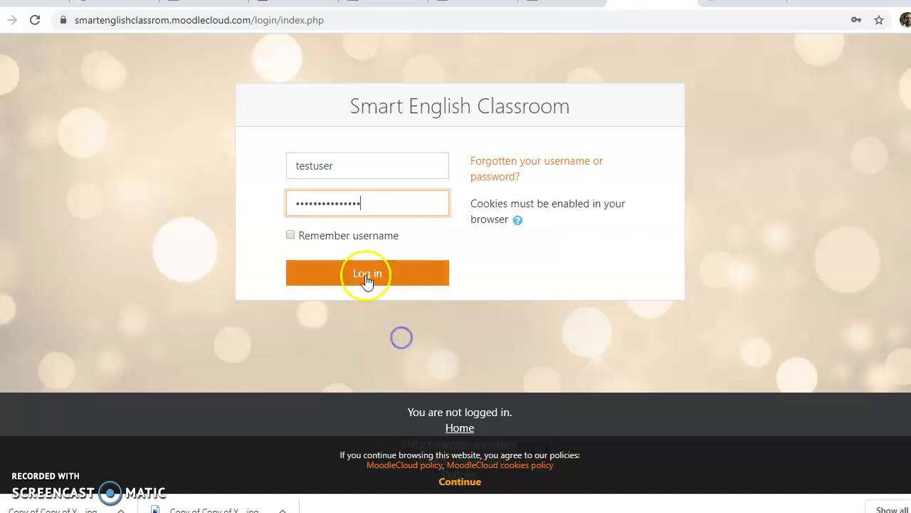
# - Log in to the Smart English Classroom site without saving the password and open the History of English Literature course
pyautogui.click(367, 273)
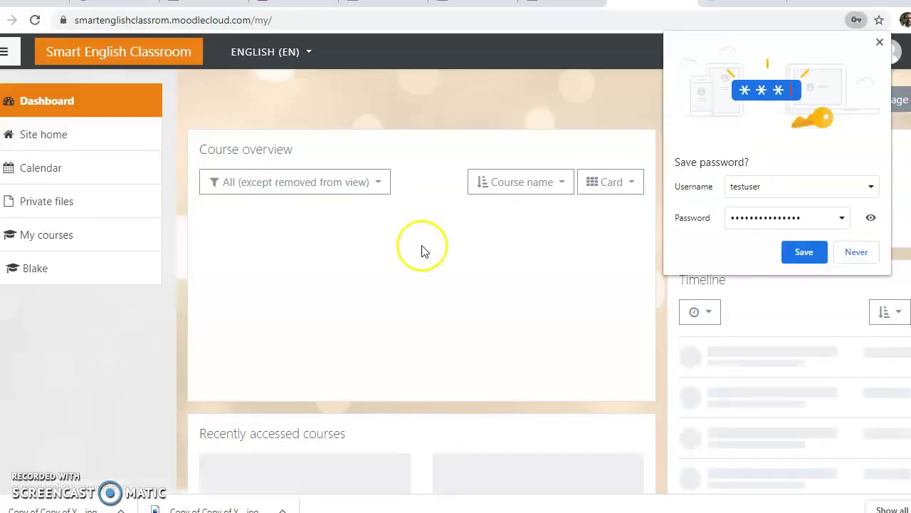
pyautogui.click(858, 254)
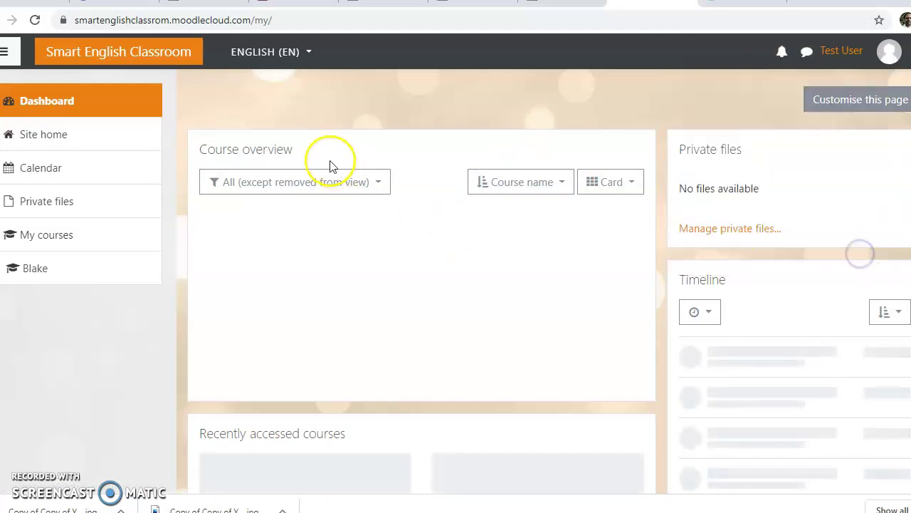
pyautogui.scroll(-1, 213, 178)
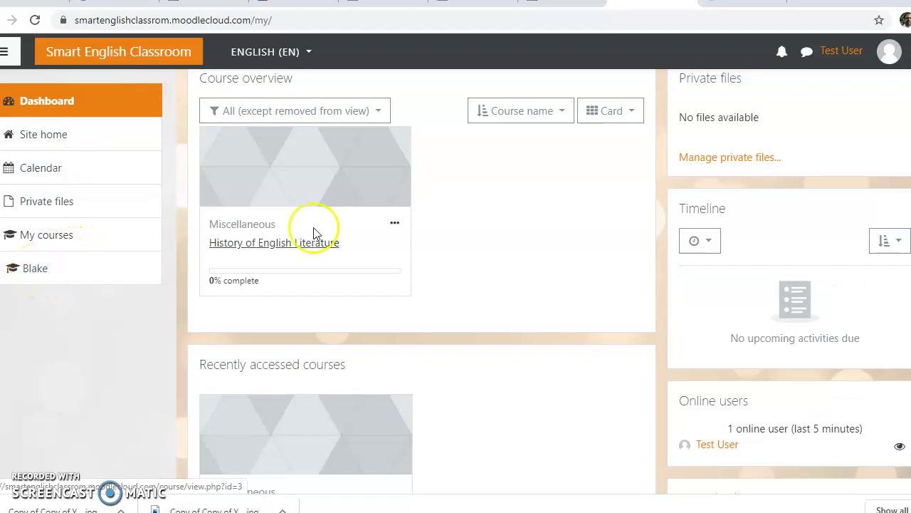
pyautogui.click(275, 249)
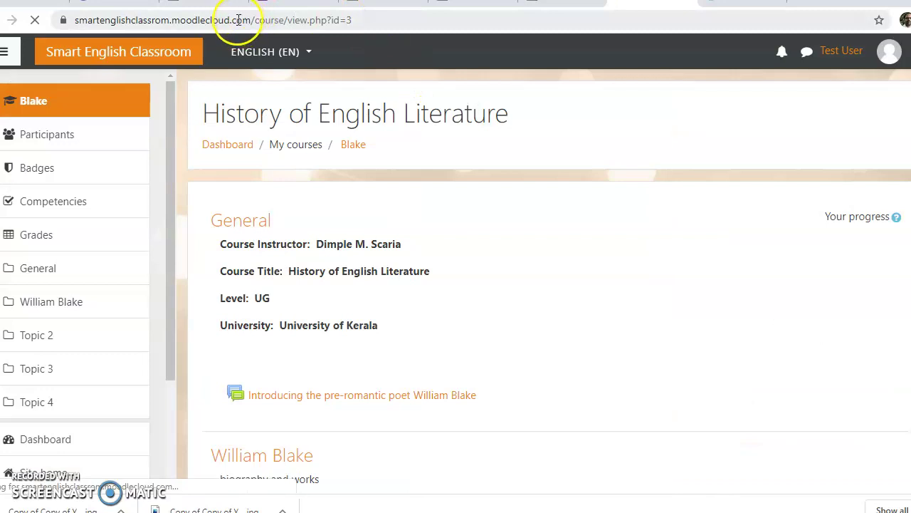
# - Return to the assessment form, grade Aspect 2, the working user ID and password, 10 / 10 and comment "good"
pyautogui.click(227, 5)
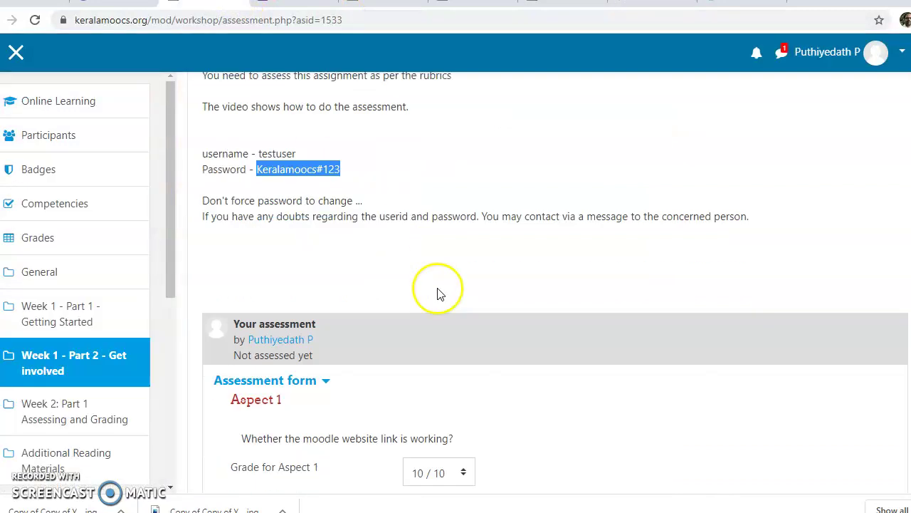
pyautogui.scroll(-4, 438, 284)
pyautogui.scroll(-1, 459, 327)
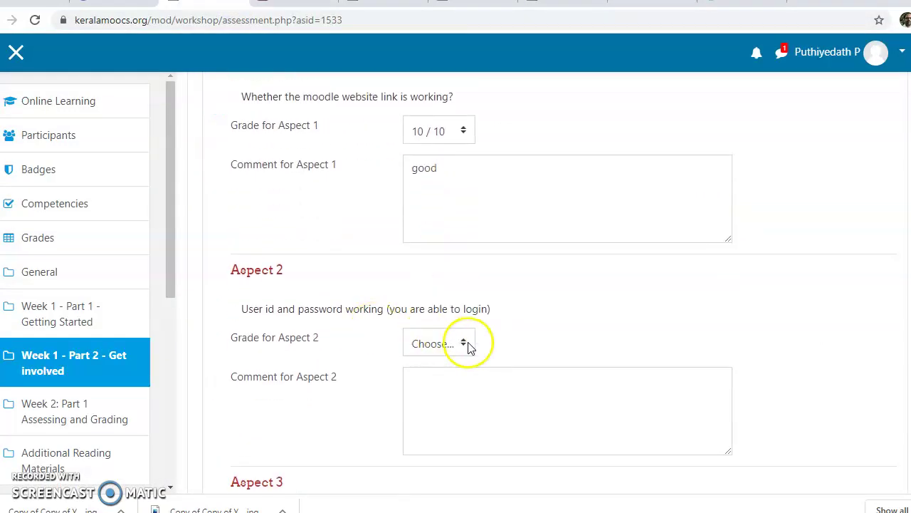
pyautogui.click(468, 346)
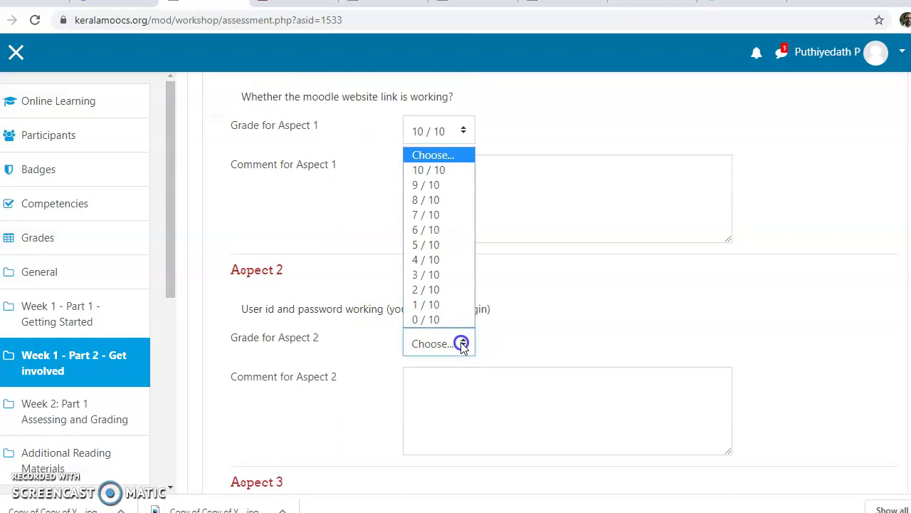
pyautogui.click(439, 173)
pyautogui.click(431, 412)
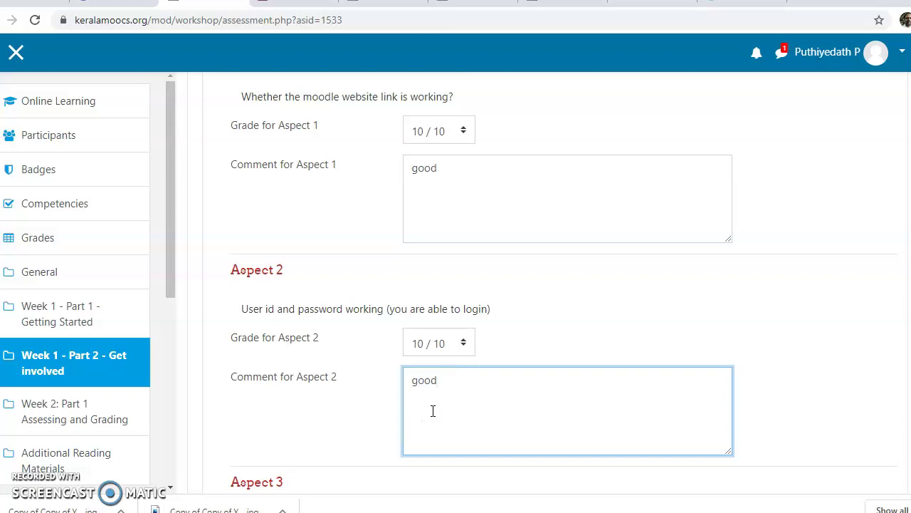
# - Read the Aspect 3 resource criteria and check the course description and first William Blake resources on the submitted course page against them
pyautogui.scroll(-4, 448, 381)
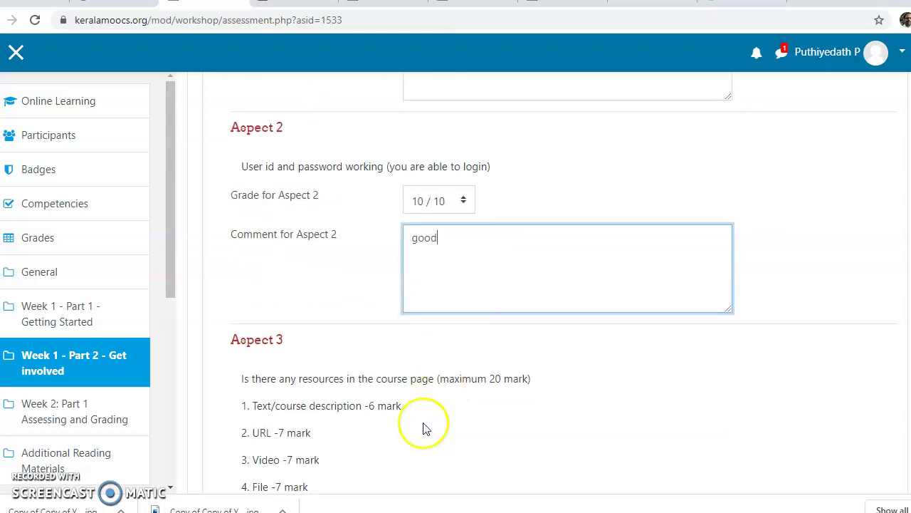
pyautogui.scroll(-1, 388, 295)
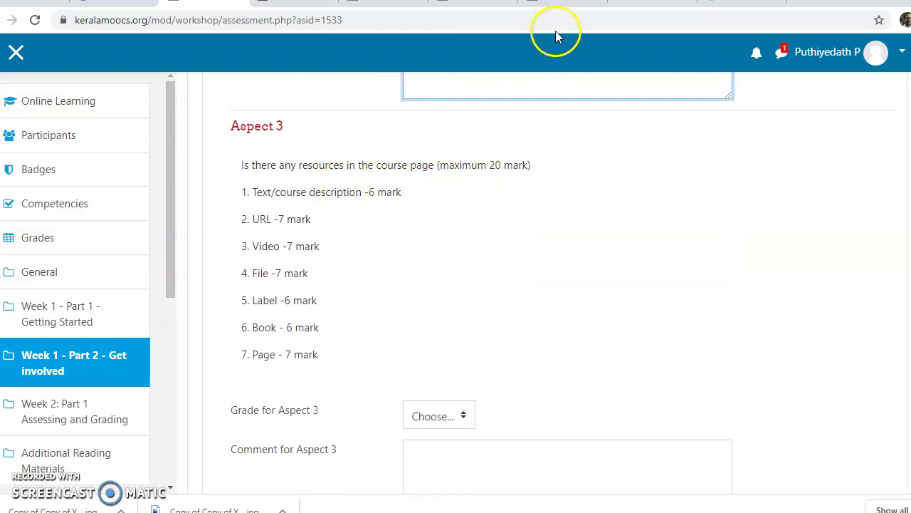
pyautogui.click(629, 12)
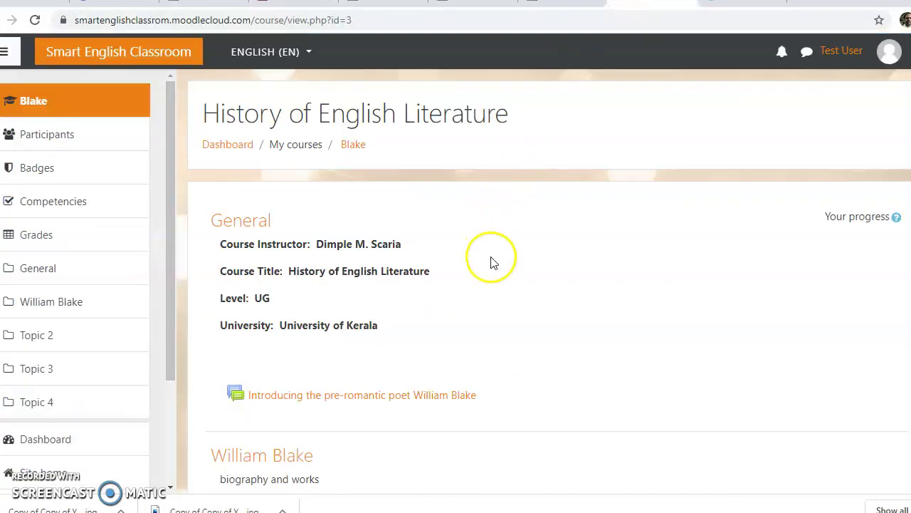
pyautogui.scroll(-4, 498, 271)
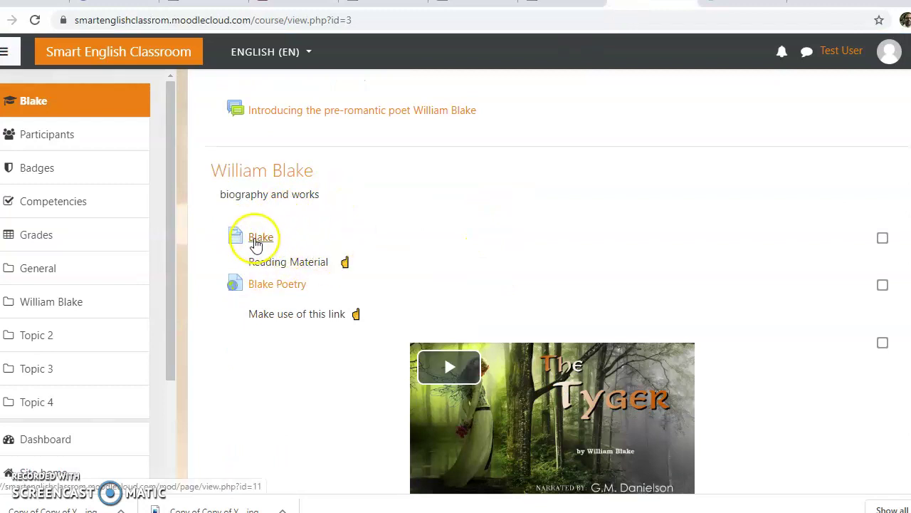
pyautogui.scroll(1, 378, 245)
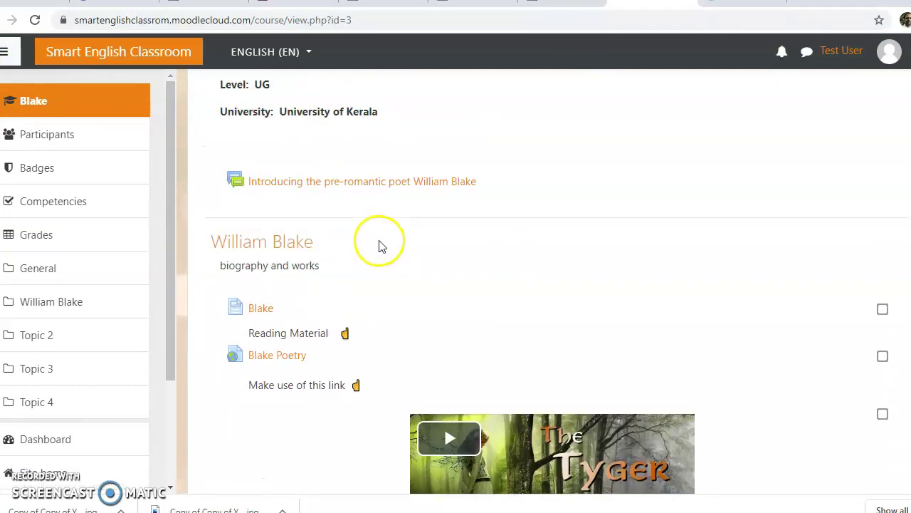
pyautogui.scroll(-1, 313, 239)
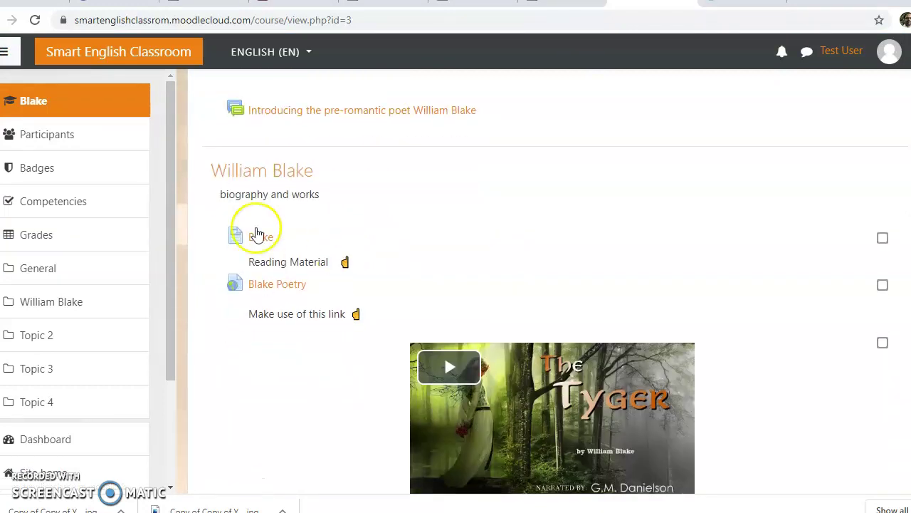
# - Compare the Aspect 3 resource criteria with the resources and activities listed throughout the submitted course page
pyautogui.click(217, 10)
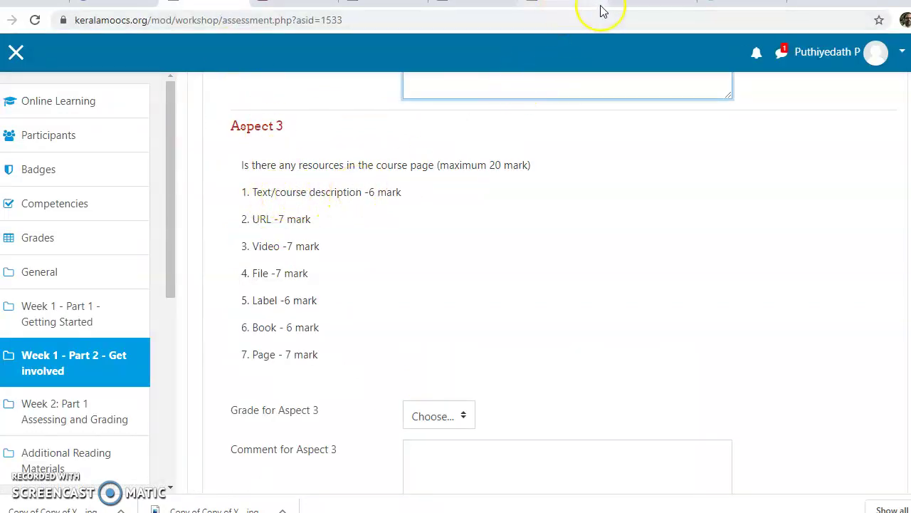
pyautogui.click(622, 8)
pyautogui.scroll(2, 444, 234)
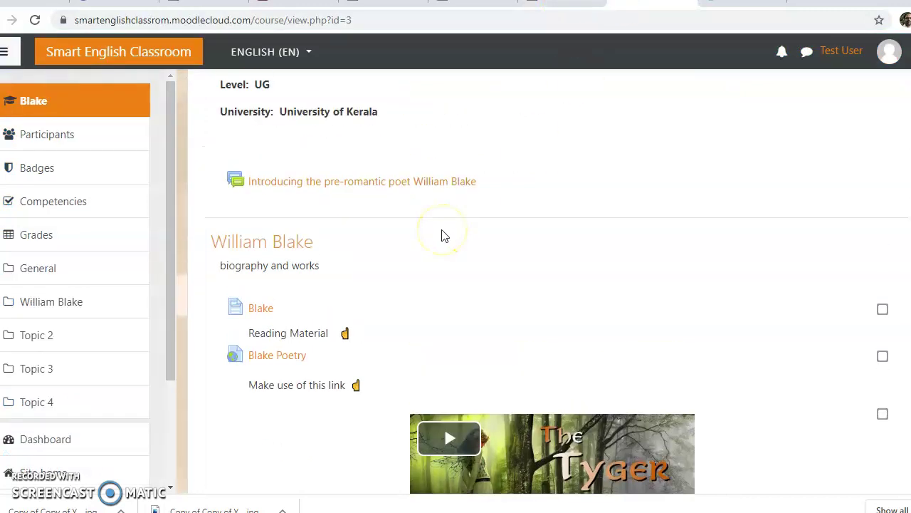
pyautogui.scroll(-7, 392, 264)
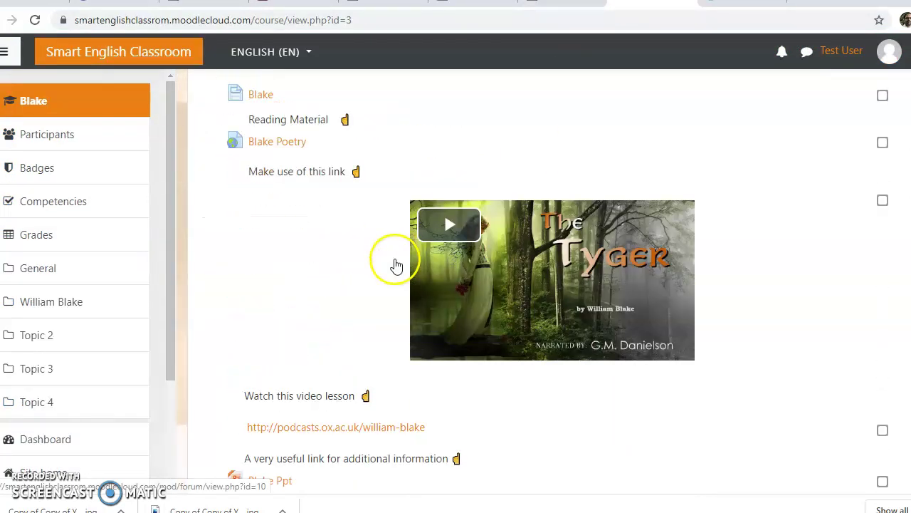
pyautogui.scroll(-4, 379, 265)
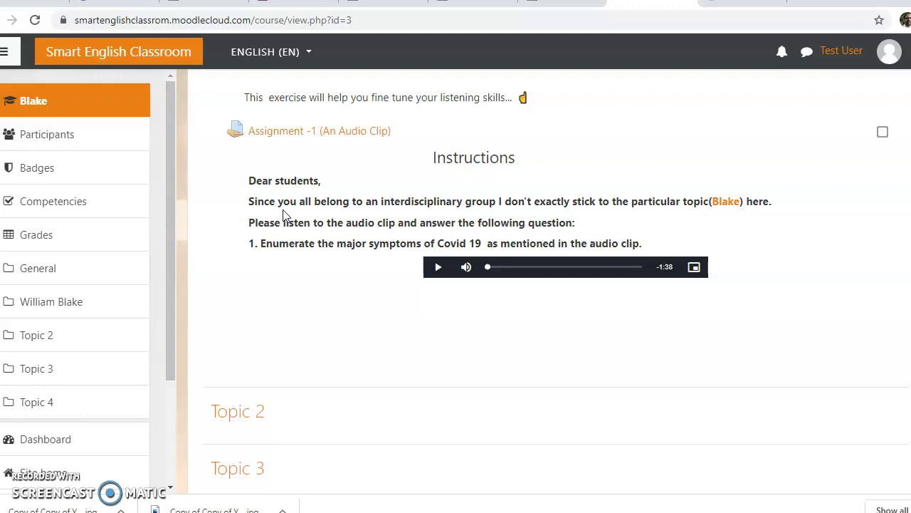
# - Check the Aspect 3 URL criterion by opening the Blake Poetry resource separately and following its Poetry Foundation link, then close the linked page
pyautogui.click(188, 8)
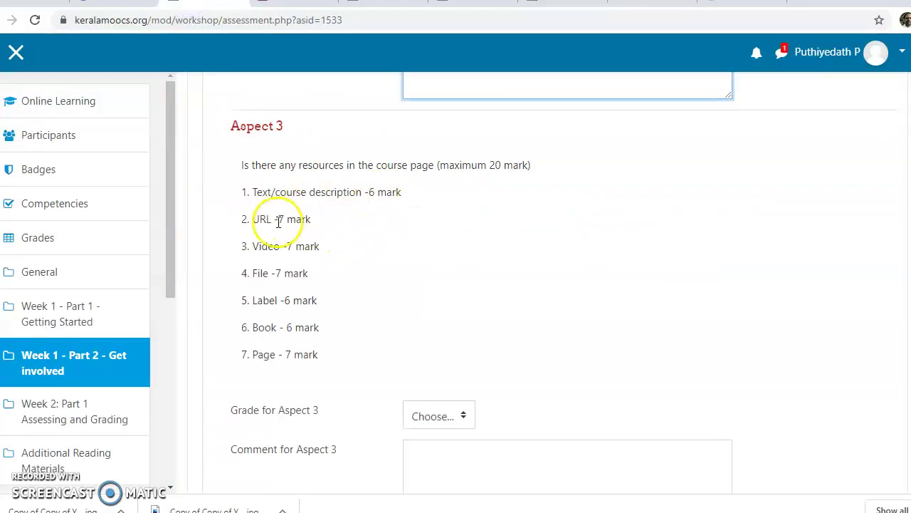
pyautogui.click(622, 12)
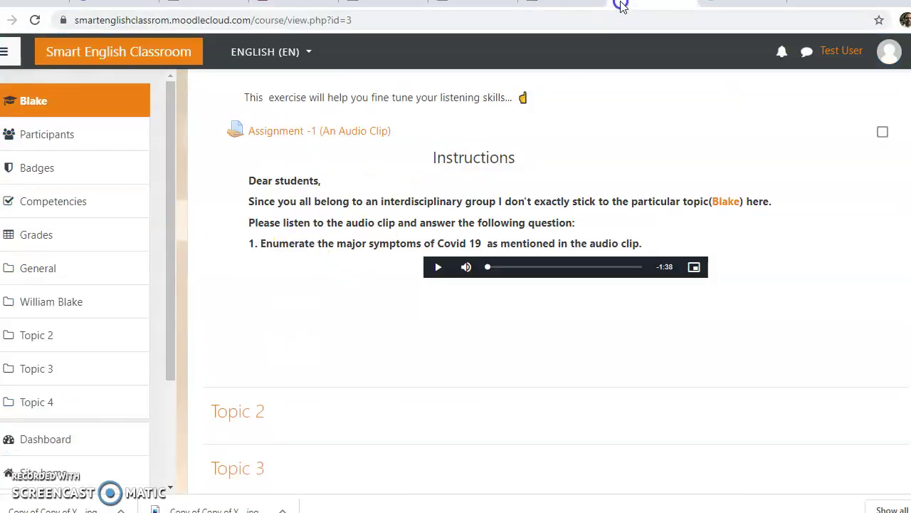
pyautogui.scroll(4, 407, 210)
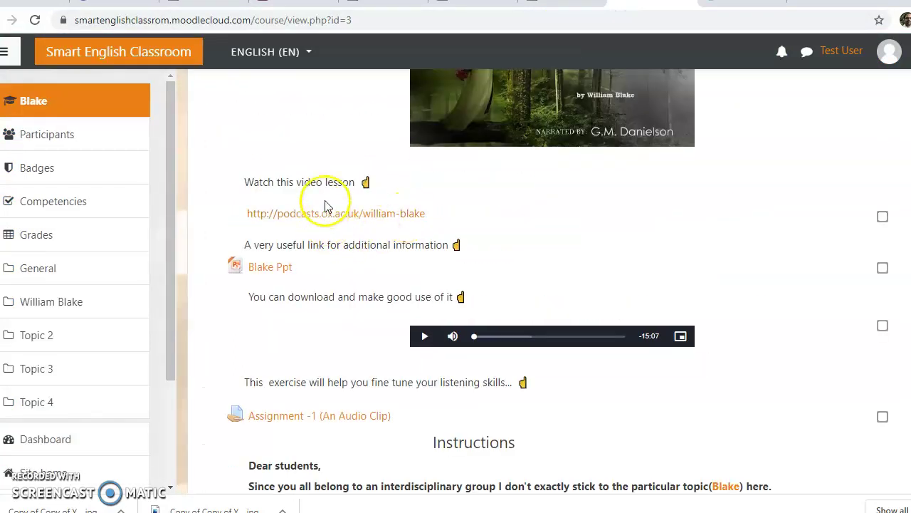
pyautogui.scroll(3, 331, 213)
pyautogui.scroll(1, 329, 225)
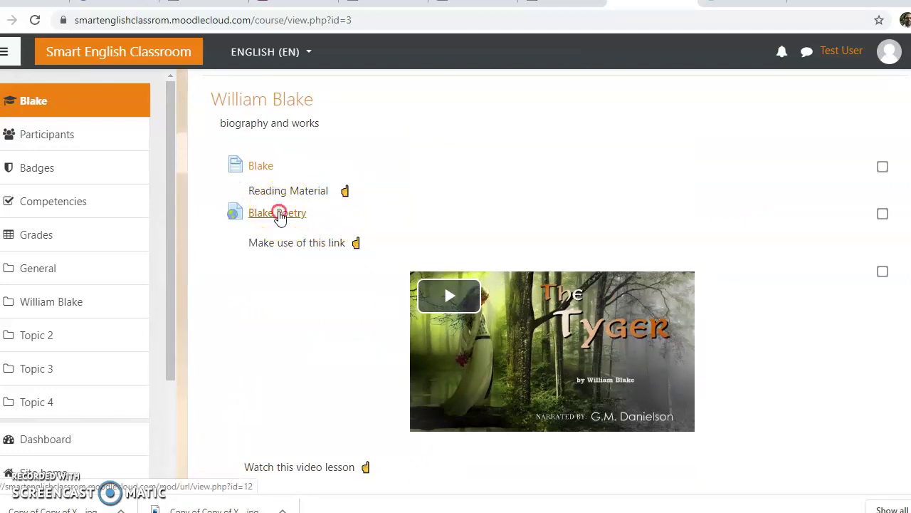
pyautogui.rightClick(279, 218)
pyautogui.click(301, 222)
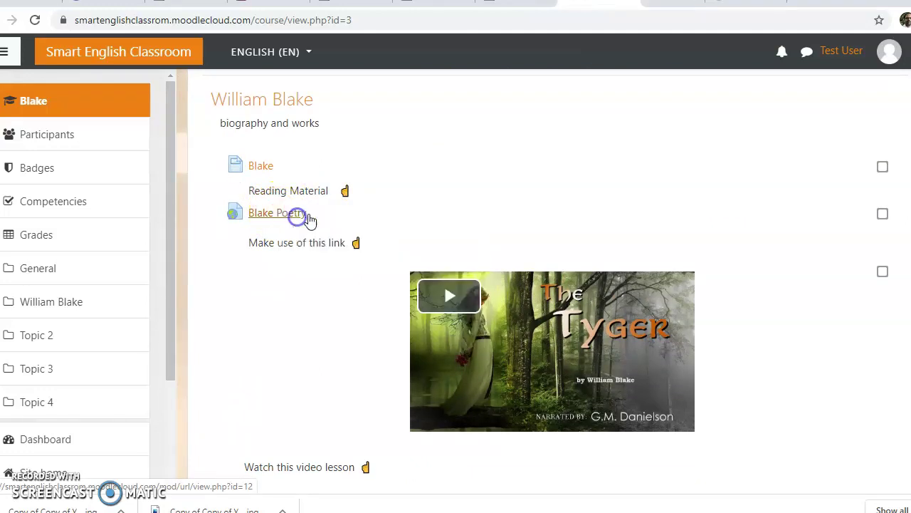
pyautogui.click(642, 7)
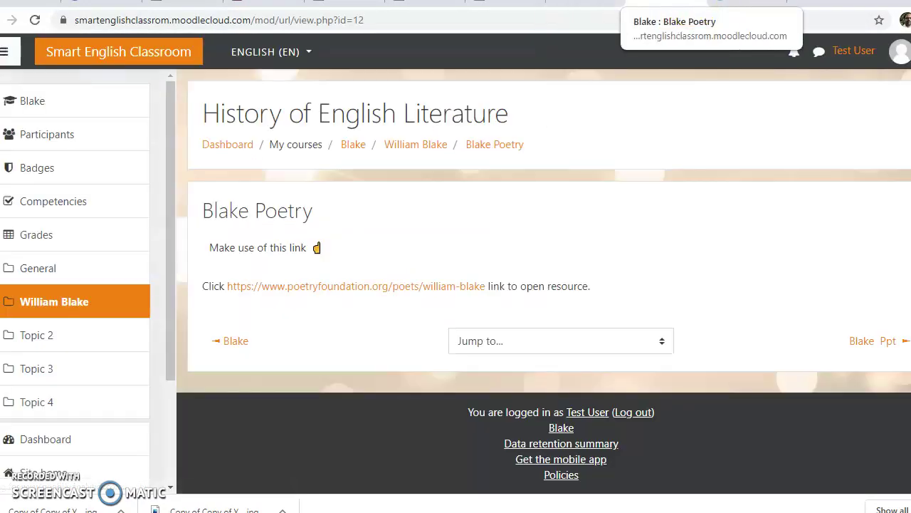
pyautogui.click(402, 287)
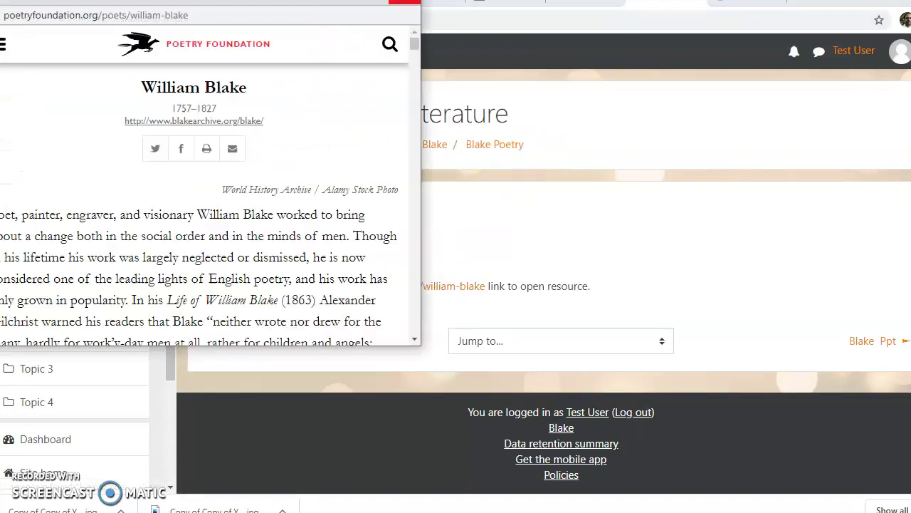
pyautogui.click(404, 2)
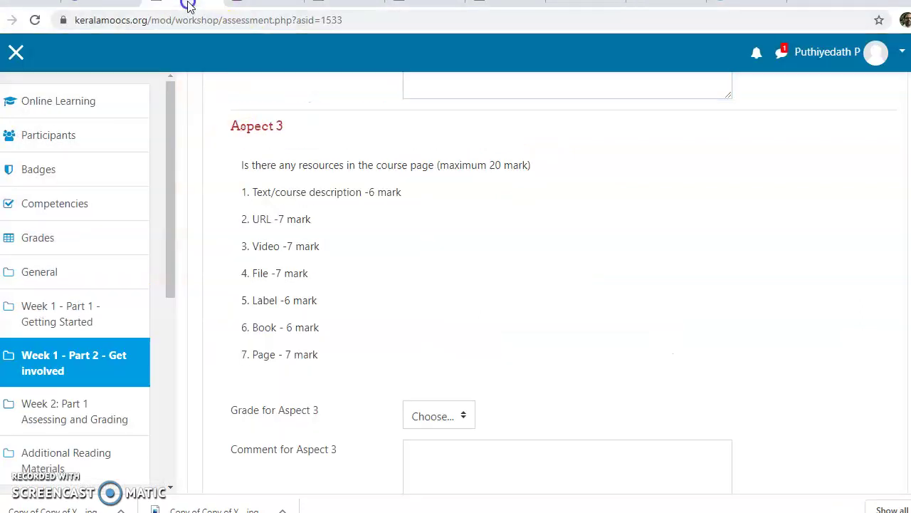
# - Check the Aspect 3 video criterion by trying to play "The Tyger" video and reviewing the podcast link and items beneath it
pyautogui.click(189, 4)
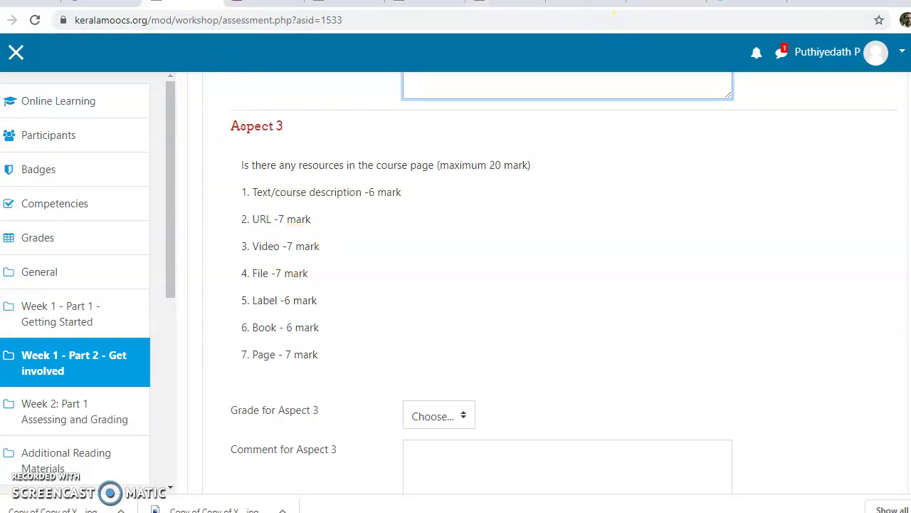
pyautogui.click(583, 7)
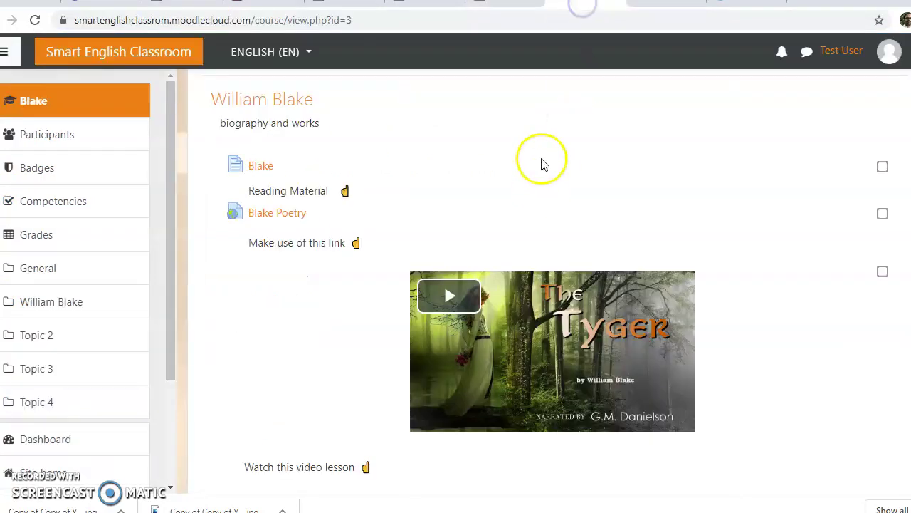
pyautogui.click(454, 291)
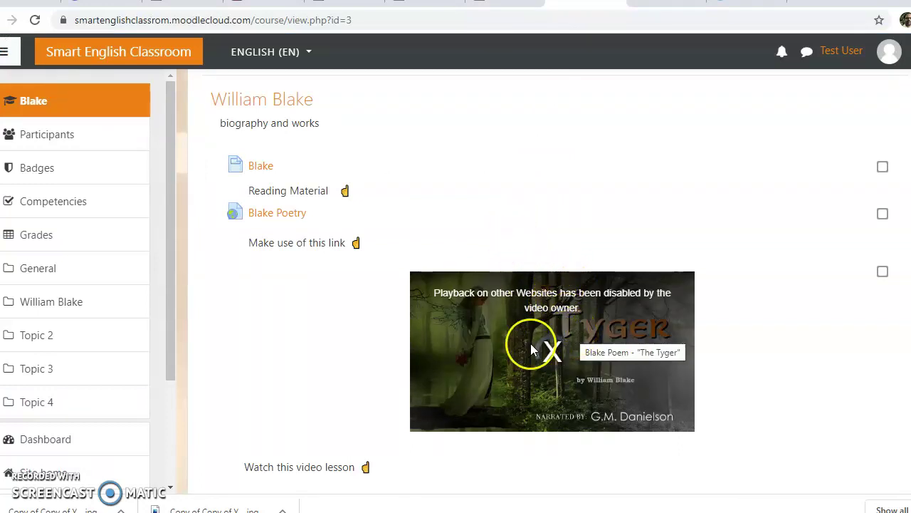
pyautogui.scroll(-1, 497, 320)
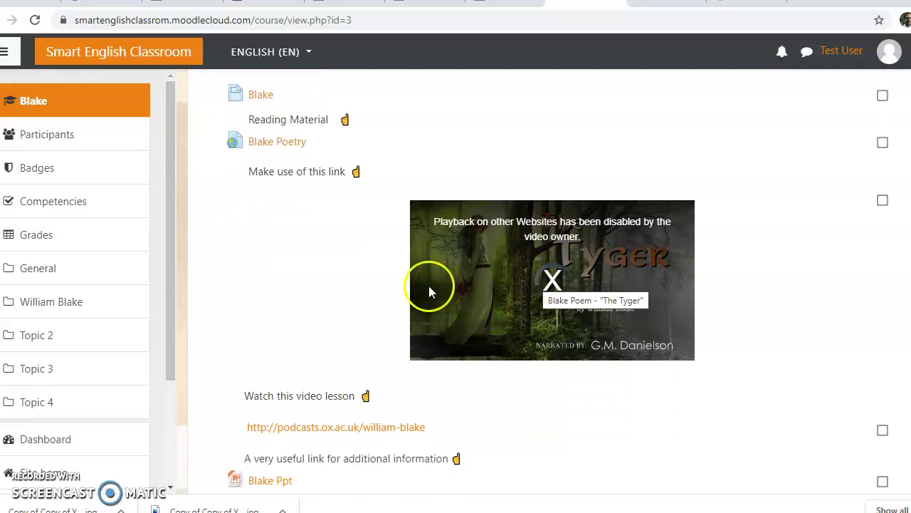
pyautogui.scroll(-1, 380, 294)
pyautogui.scroll(-1, 512, 212)
pyautogui.scroll(2, 514, 212)
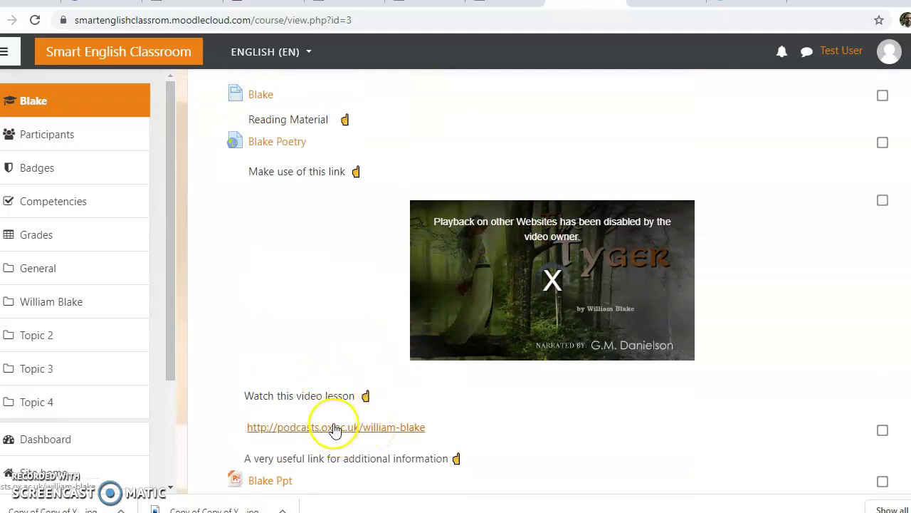
pyautogui.scroll(-1, 353, 313)
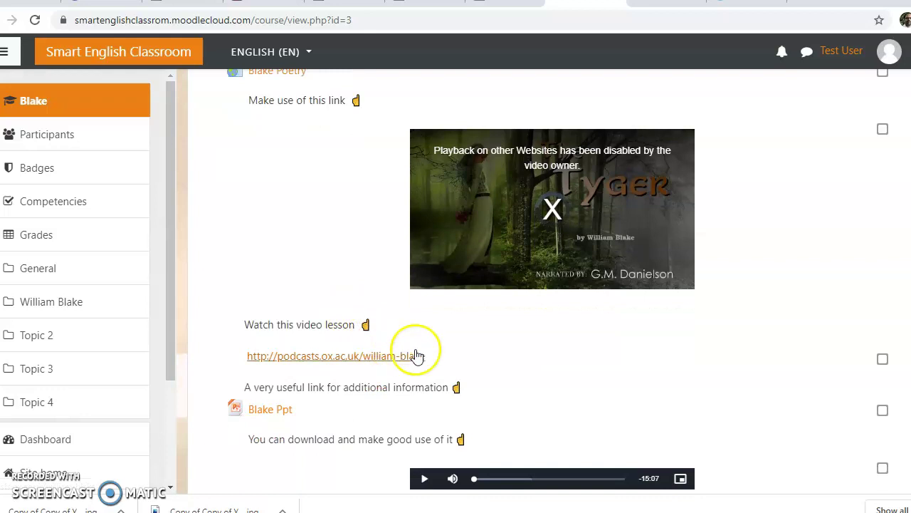
pyautogui.scroll(-2, 423, 345)
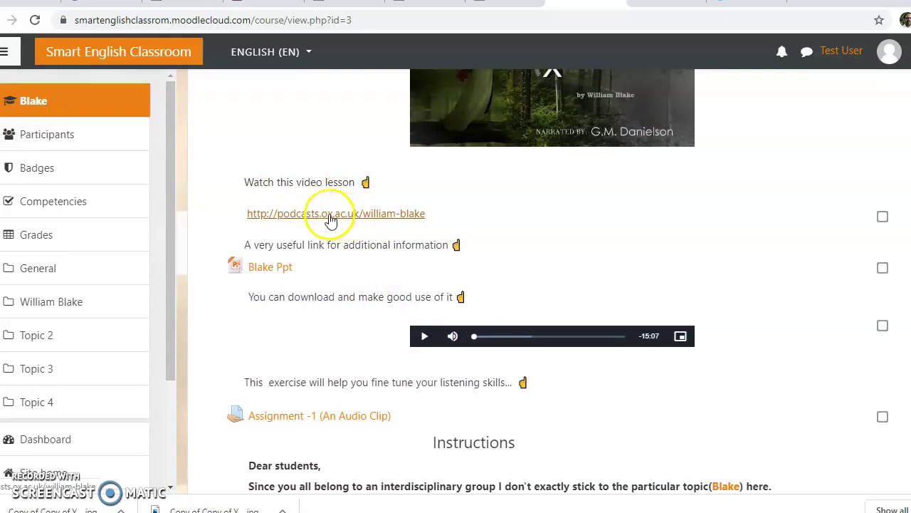
# - Check the Aspect 3 file criterion by downloading the Blake Ppt from the course page, and return to the assessment form
pyautogui.click(202, 6)
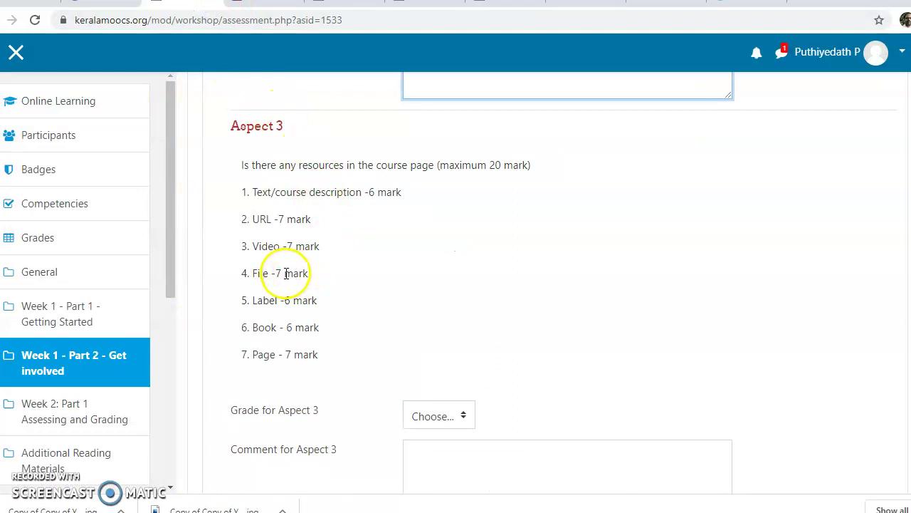
pyautogui.click(567, 5)
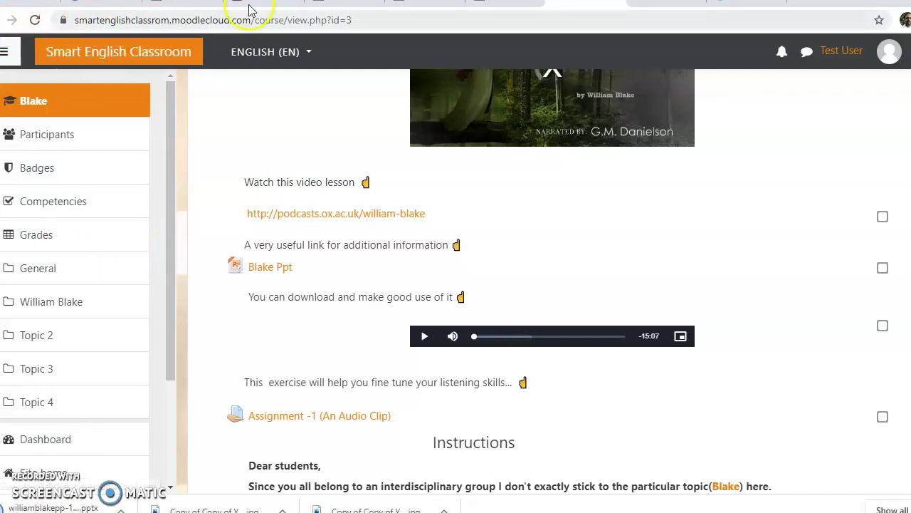
pyautogui.click(183, 3)
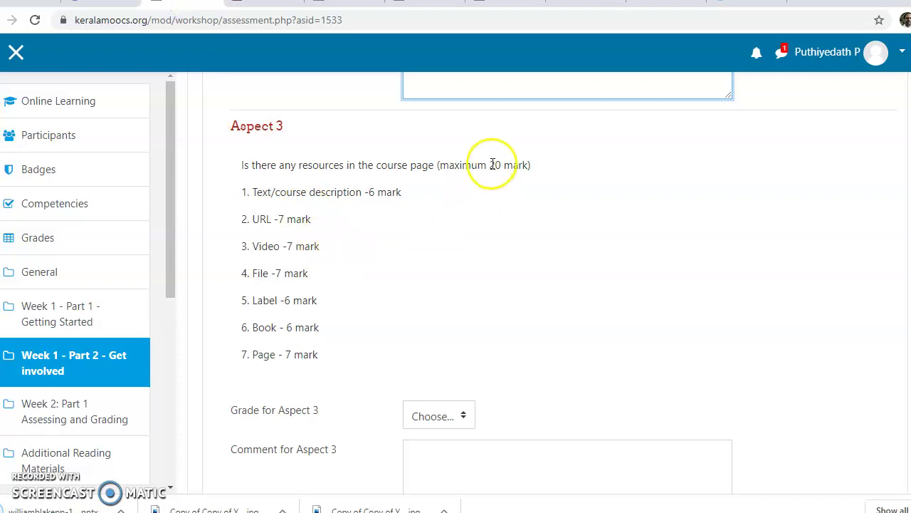
# - Grade Aspect 3, the course page resources, 20 / 20 and leave the comment "check"
pyautogui.scroll(1, 474, 178)
pyautogui.scroll(-2, 455, 206)
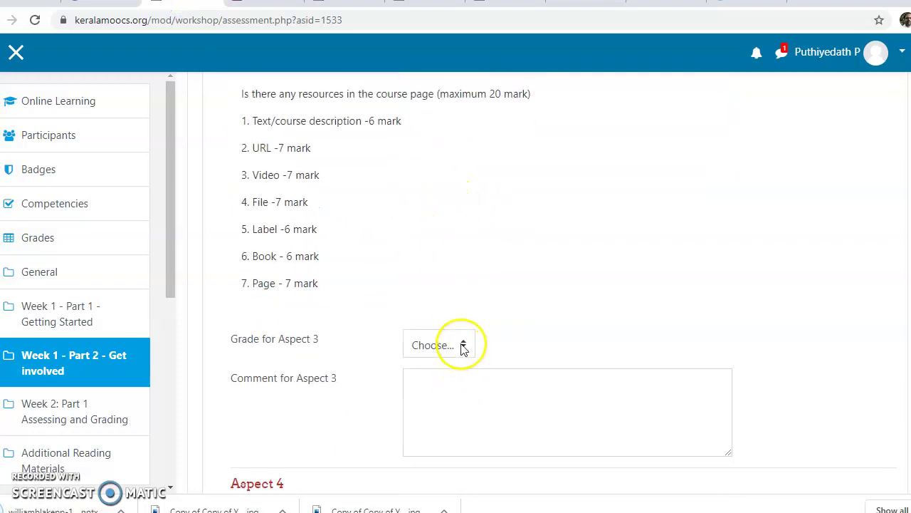
pyautogui.click(461, 346)
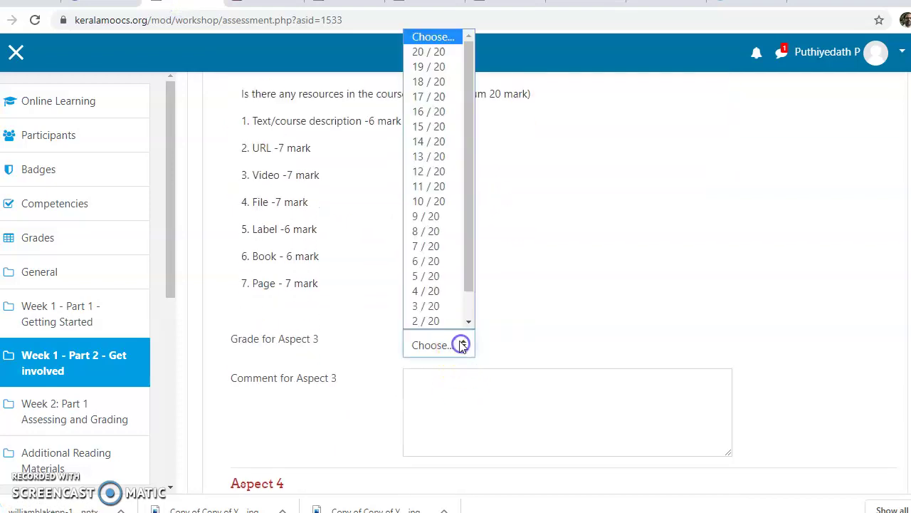
pyautogui.click(419, 54)
pyautogui.click(492, 244)
pyautogui.click(439, 420)
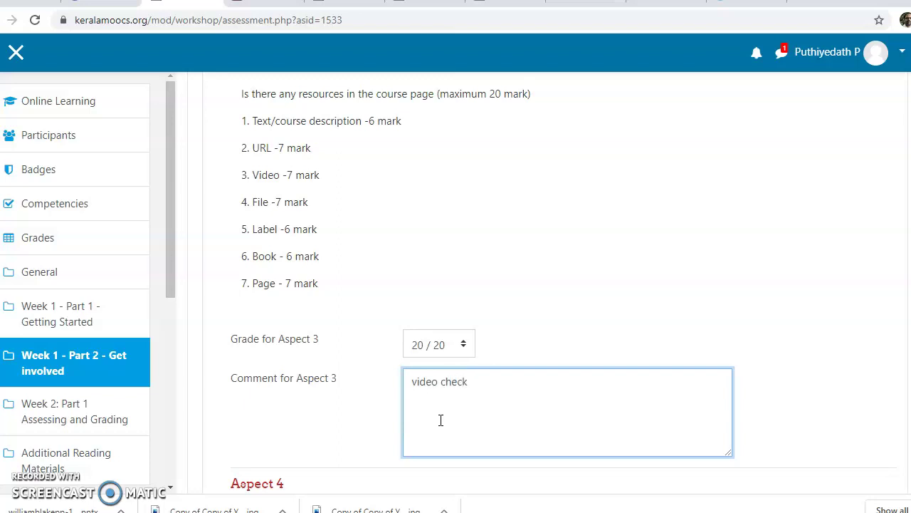
pyautogui.write('video check')
pyautogui.click(440, 385)
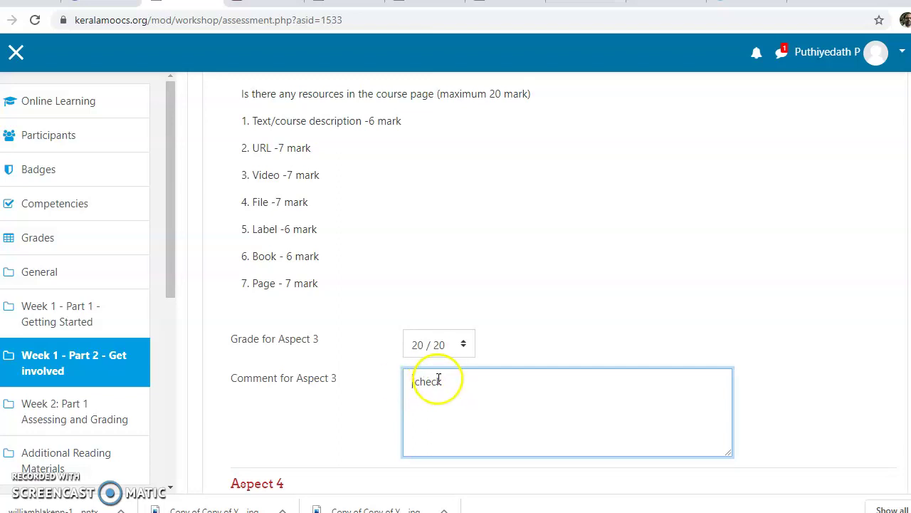
# - Read the Aspect 4 activity criteria and check the course page for activities such as the forum and Assignment -1 (An Audio Clip)
pyautogui.scroll(-3, 444, 394)
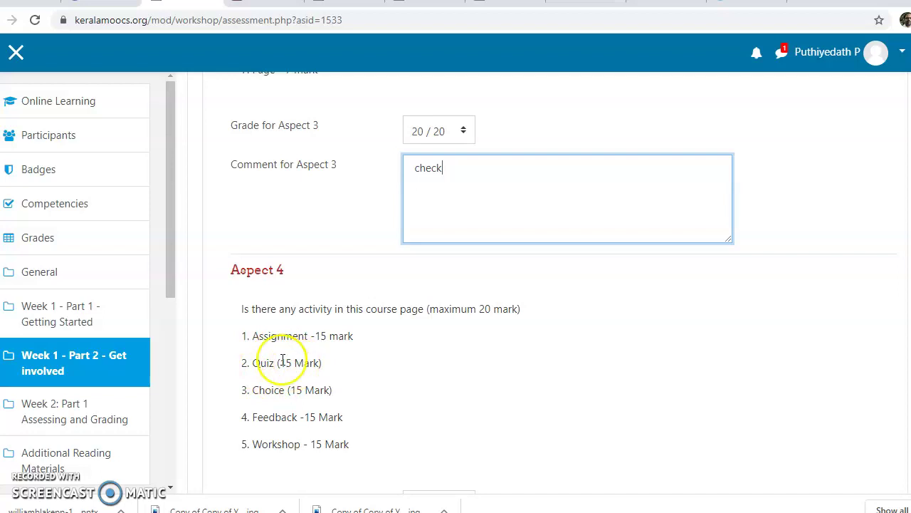
pyautogui.click(586, 6)
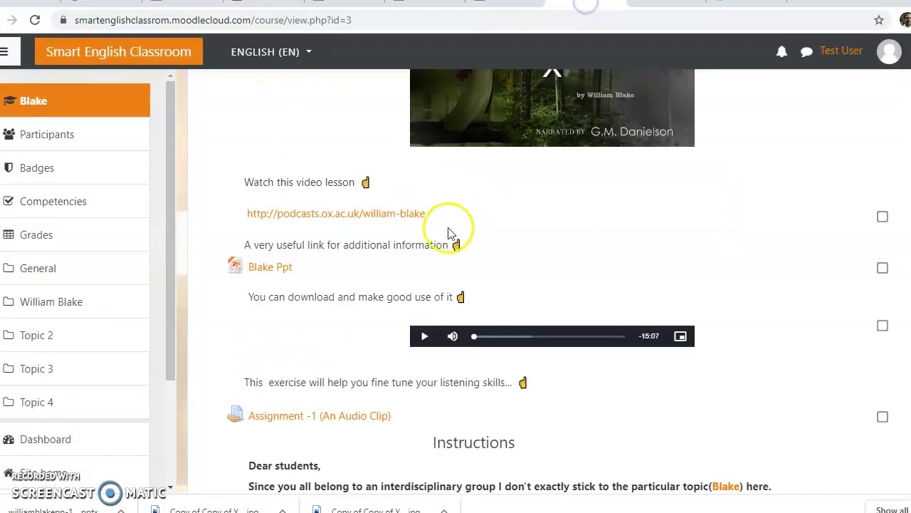
pyautogui.scroll(-2, 342, 328)
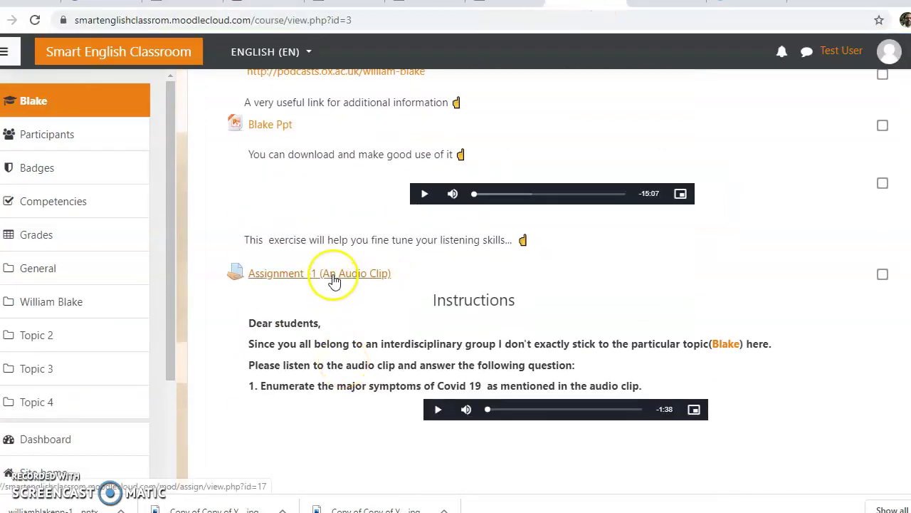
pyautogui.scroll(-4, 334, 280)
pyautogui.scroll(4, 331, 279)
pyautogui.scroll(6, 332, 278)
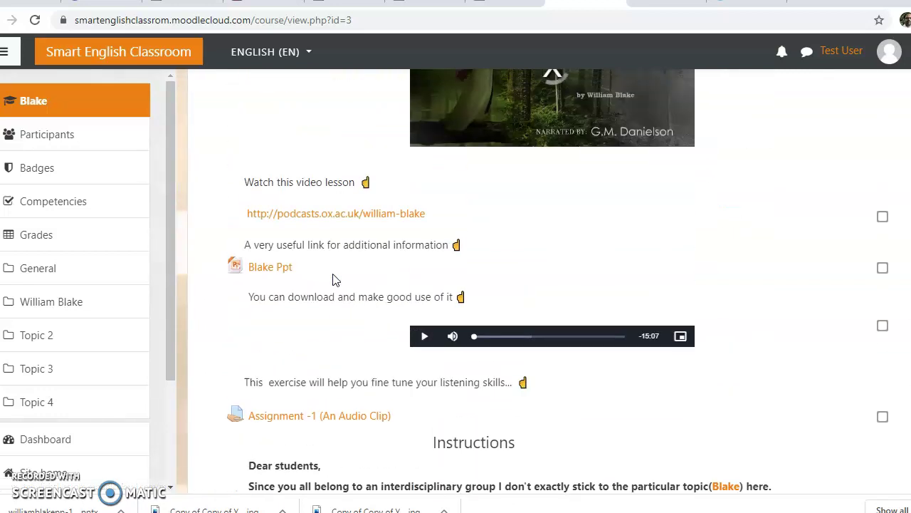
pyautogui.scroll(4, 306, 289)
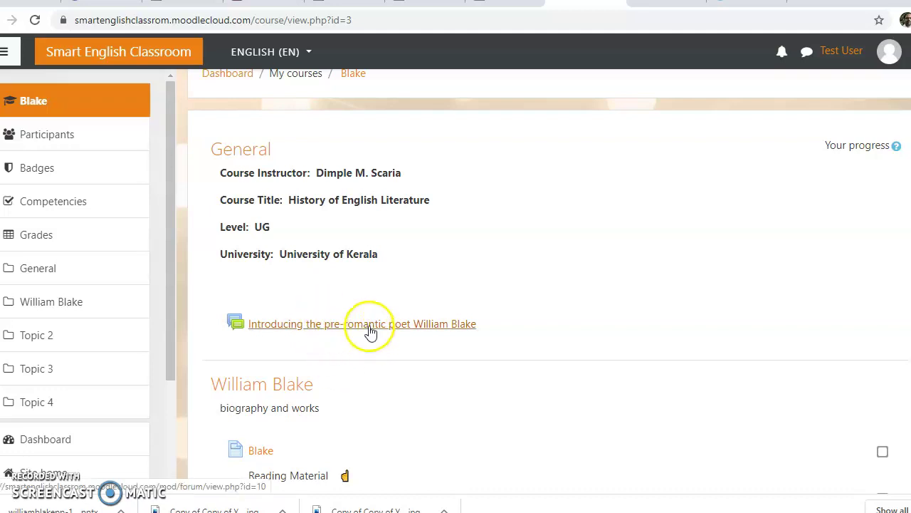
pyautogui.scroll(-6, 369, 336)
pyautogui.scroll(-5, 369, 332)
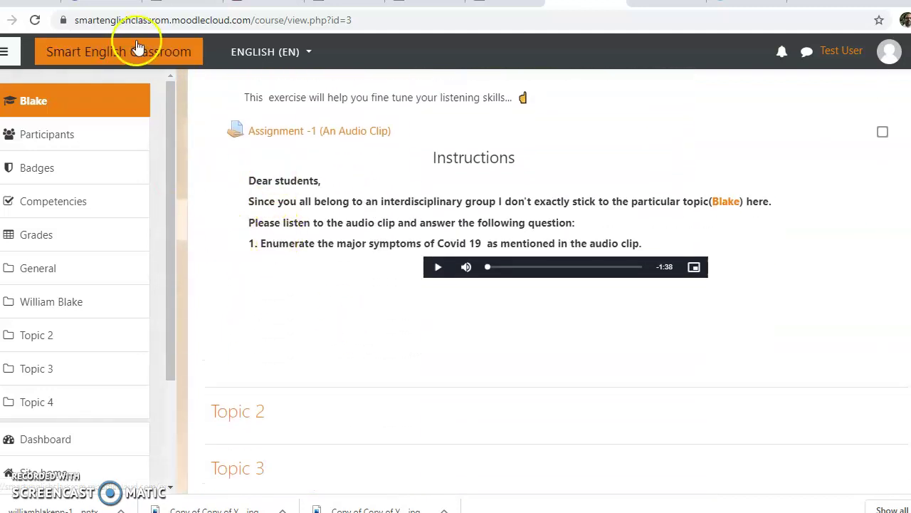
# - Return to the assessment form and grade Aspect 4, the course page activities, 15 / 20
pyautogui.click(178, 7)
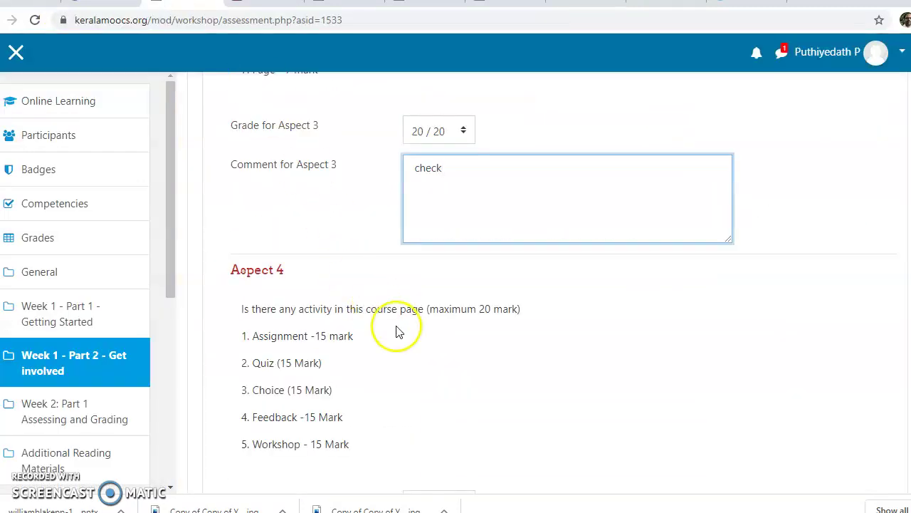
pyautogui.scroll(-3, 397, 332)
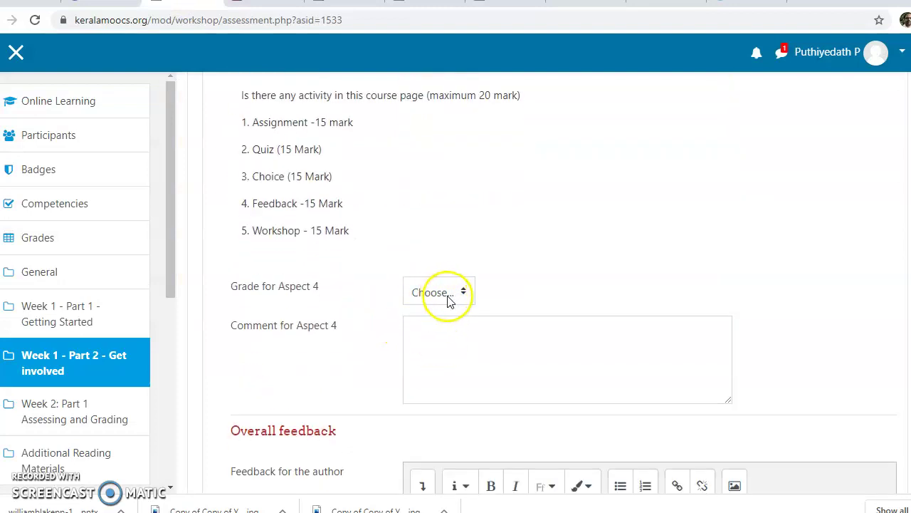
pyautogui.click(430, 339)
pyautogui.click(446, 291)
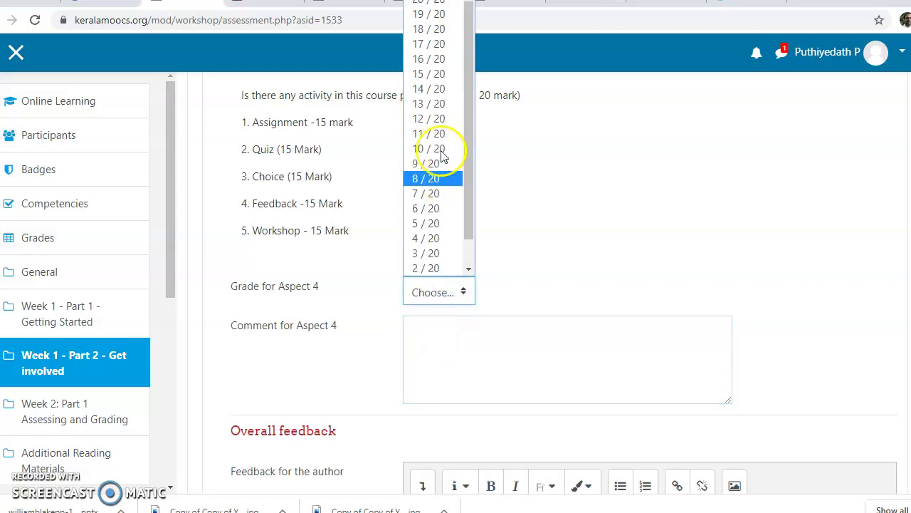
pyautogui.click(430, 74)
pyautogui.click(439, 333)
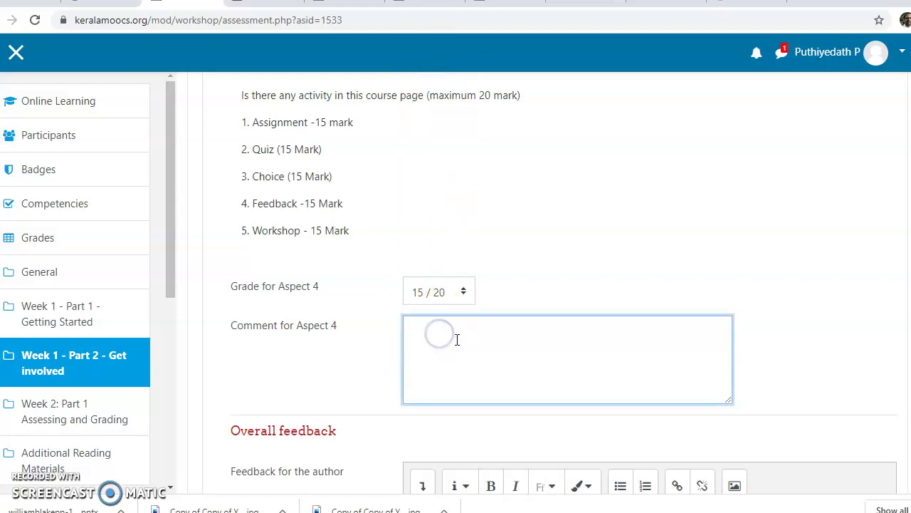
# - Look over the overall feedback field and the saving options, and reread the Aspect 3 and Aspect 4 entries
pyautogui.scroll(-4, 459, 338)
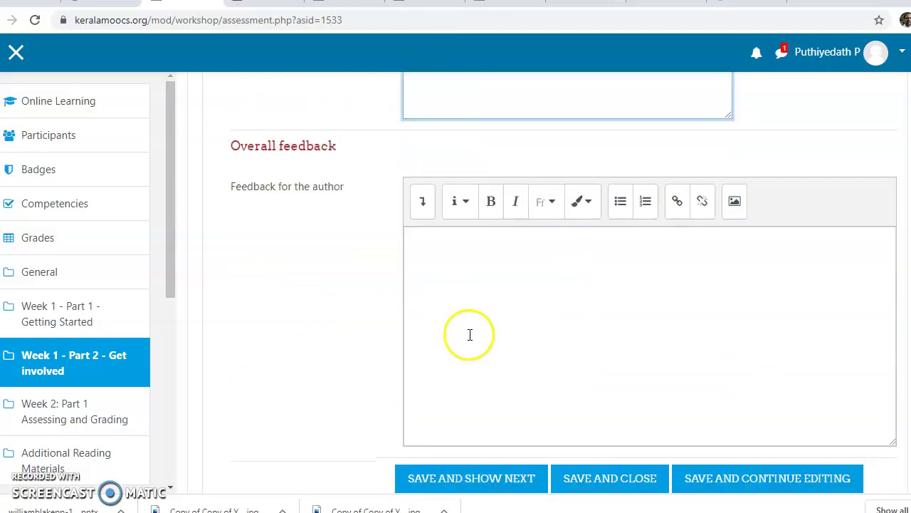
pyautogui.click(450, 267)
pyautogui.scroll(-1, 451, 267)
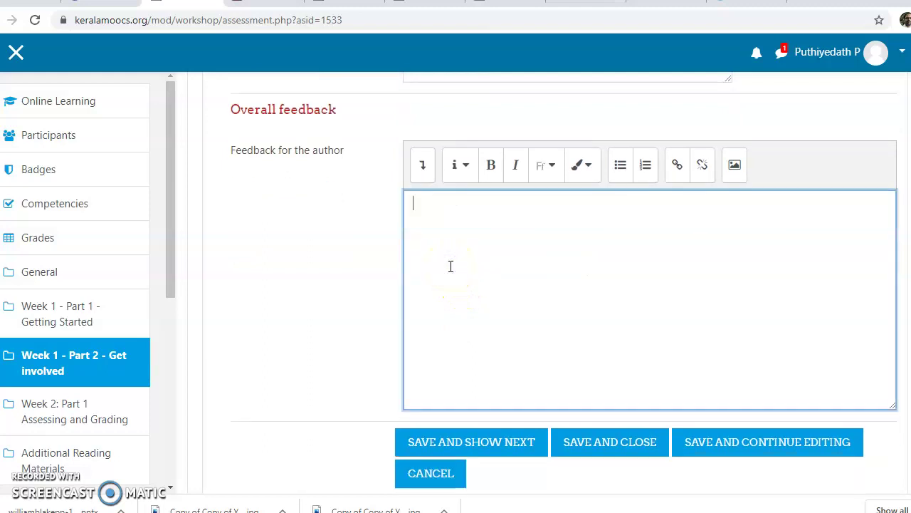
pyautogui.click(585, 416)
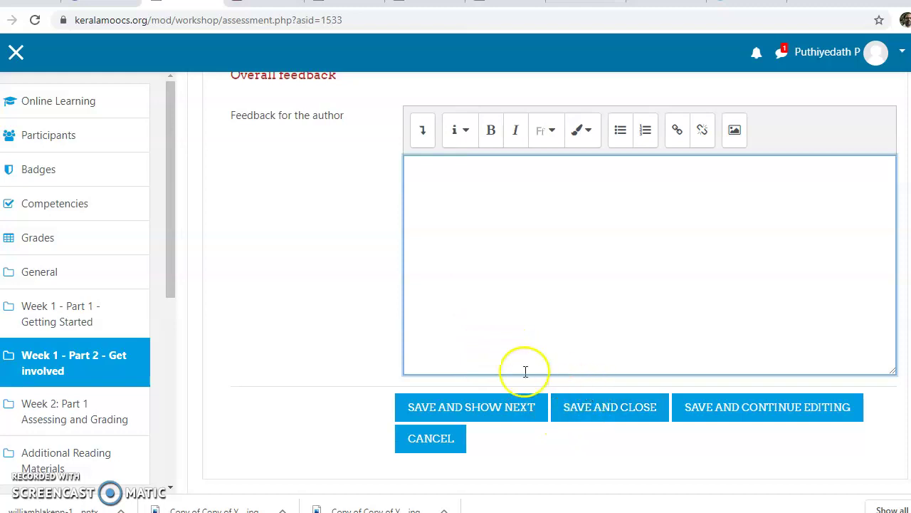
pyautogui.scroll(3, 504, 351)
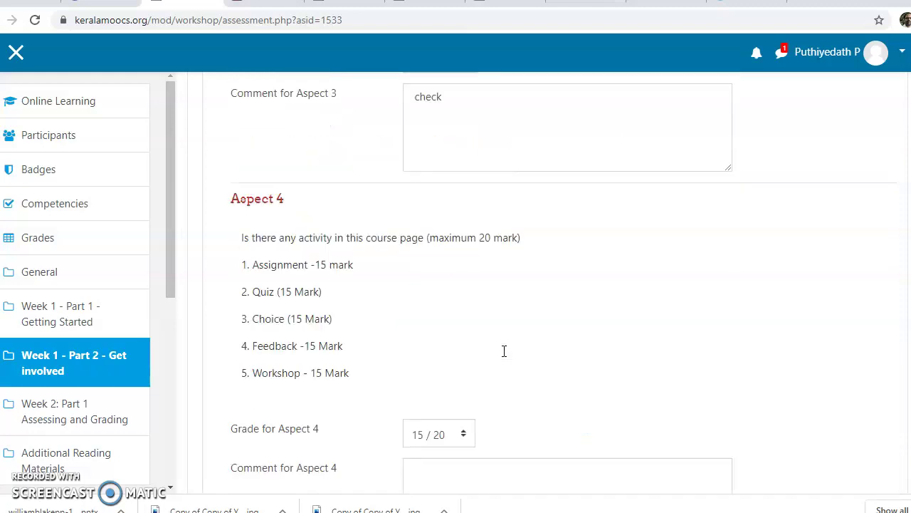
pyautogui.scroll(-1, 499, 363)
pyautogui.scroll(5, 497, 382)
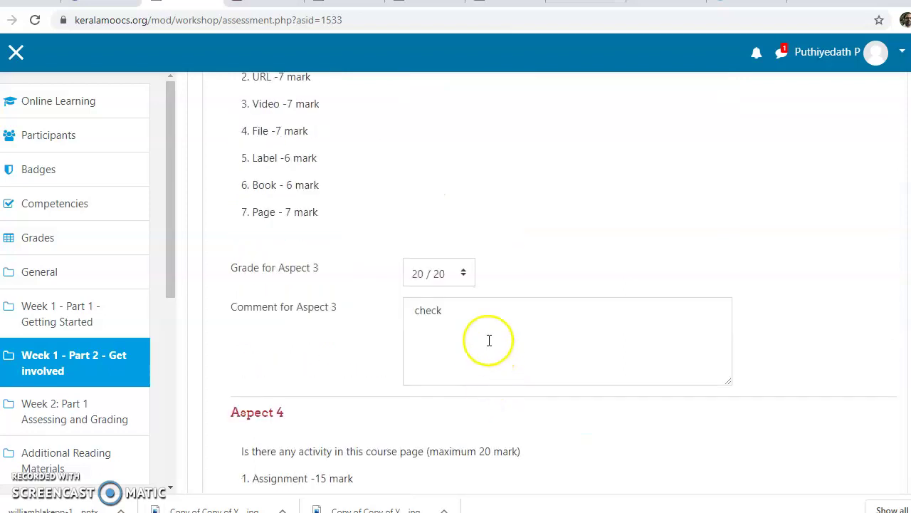
pyautogui.scroll(-5, 484, 334)
# - Leave the comment "Quiz Not present" for Aspect 4
pyautogui.click(475, 434)
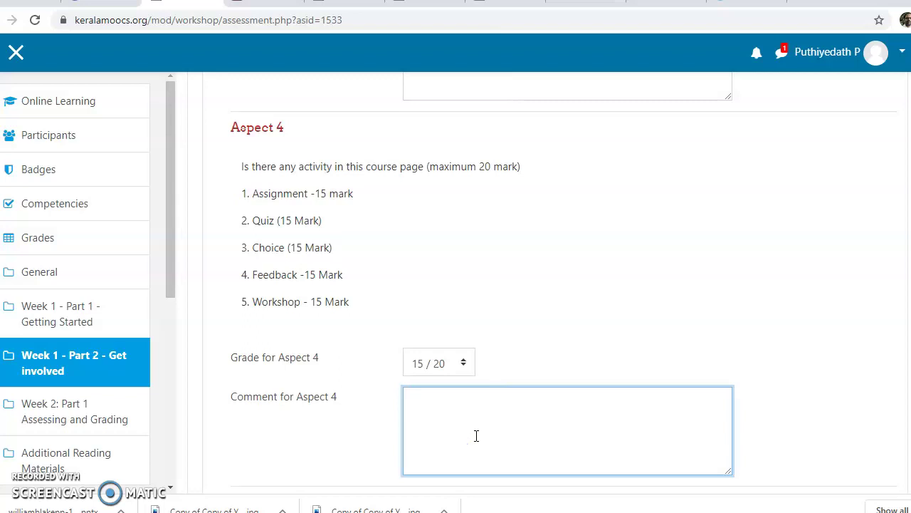
pyautogui.write('Quiz Not present')
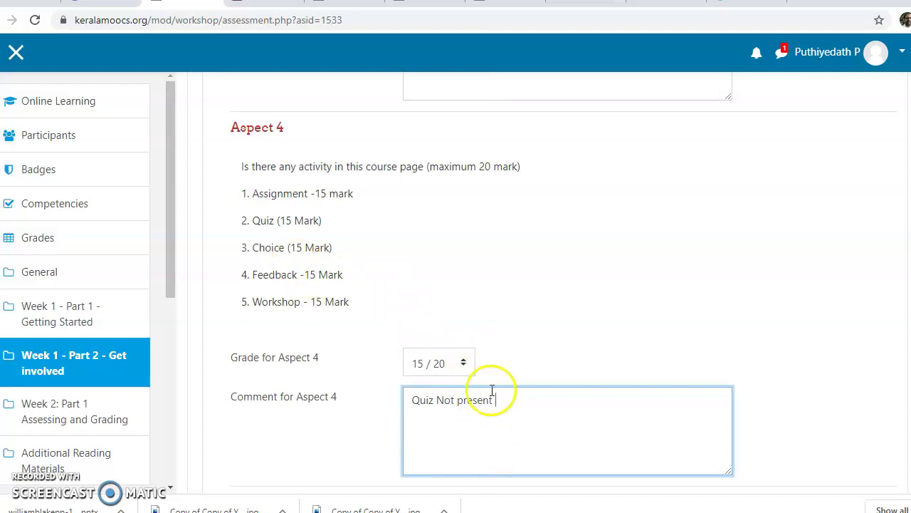
pyautogui.moveTo(494, 401); pyautogui.dragTo(305, 422)
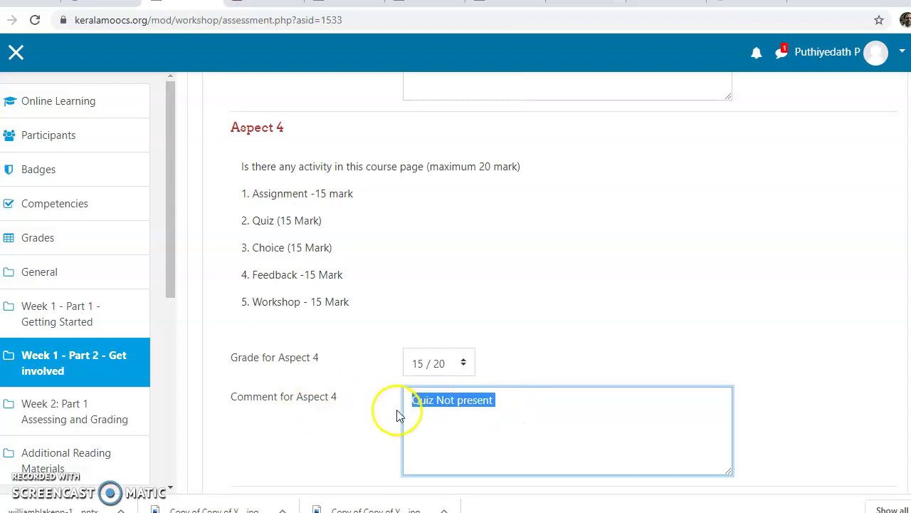
# - Enter "noce" as the overall feedback for the author
pyautogui.scroll(-8, 398, 410)
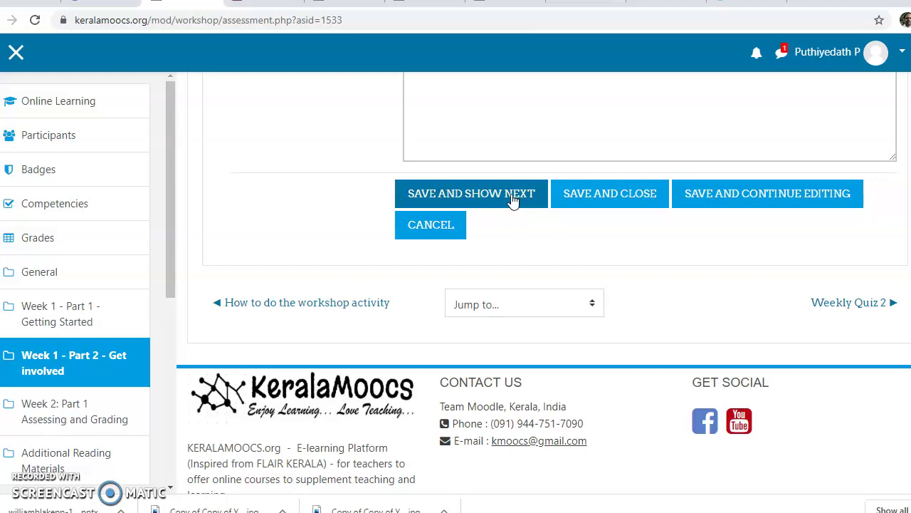
pyautogui.scroll(5, 513, 200)
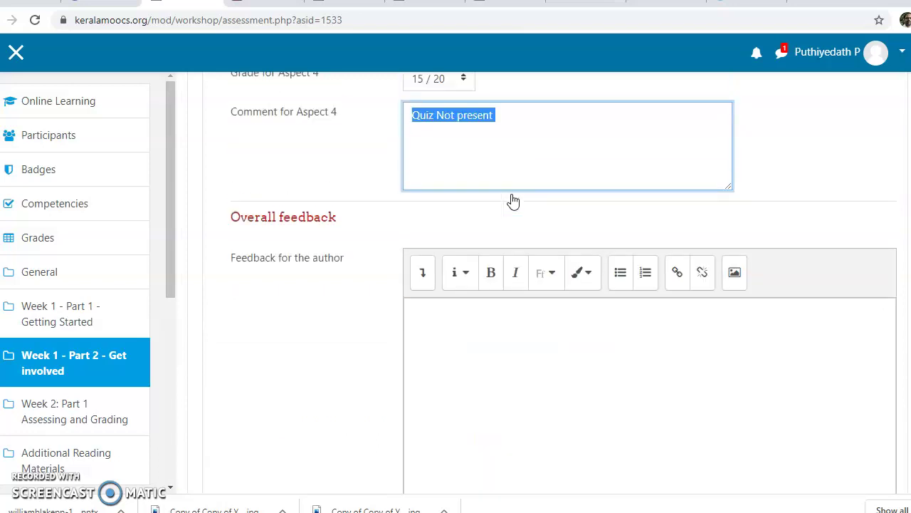
pyautogui.rightClick(512, 172)
pyautogui.click(512, 172)
pyautogui.scroll(-2, 489, 205)
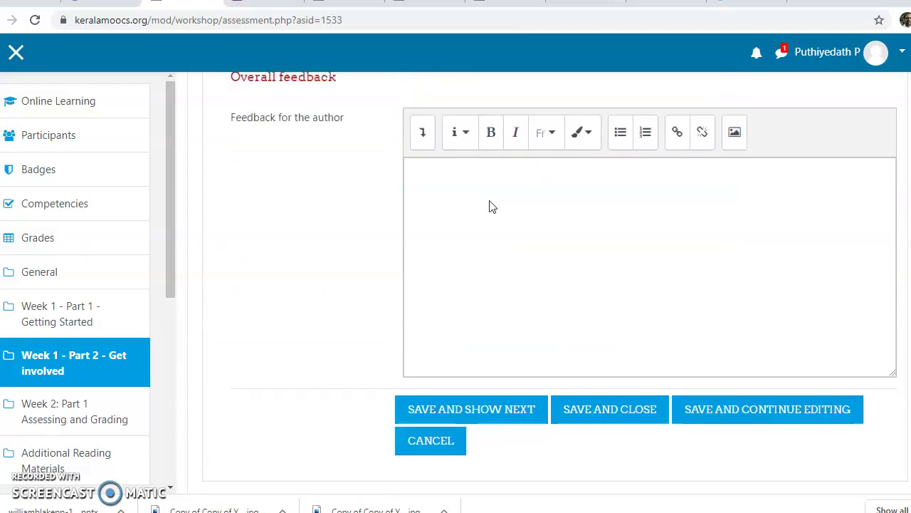
pyautogui.click(484, 205)
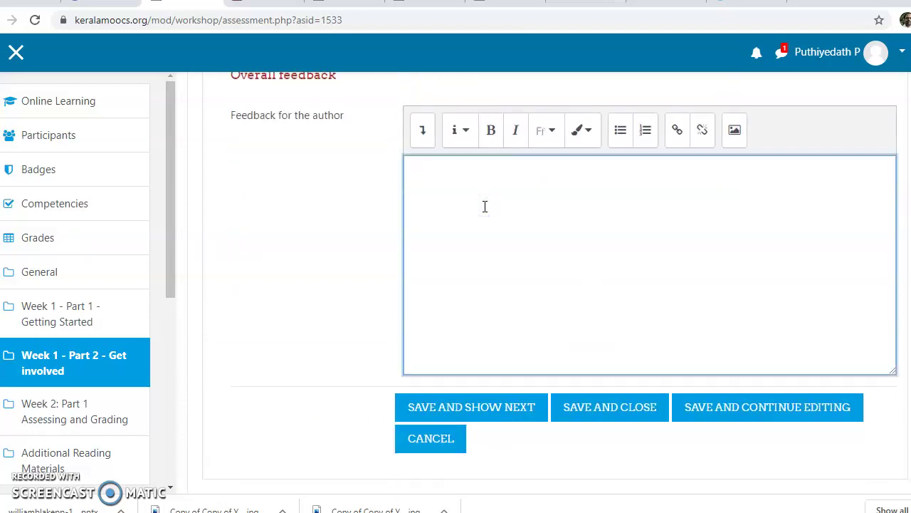
pyautogui.click(478, 224)
pyautogui.write('noce')
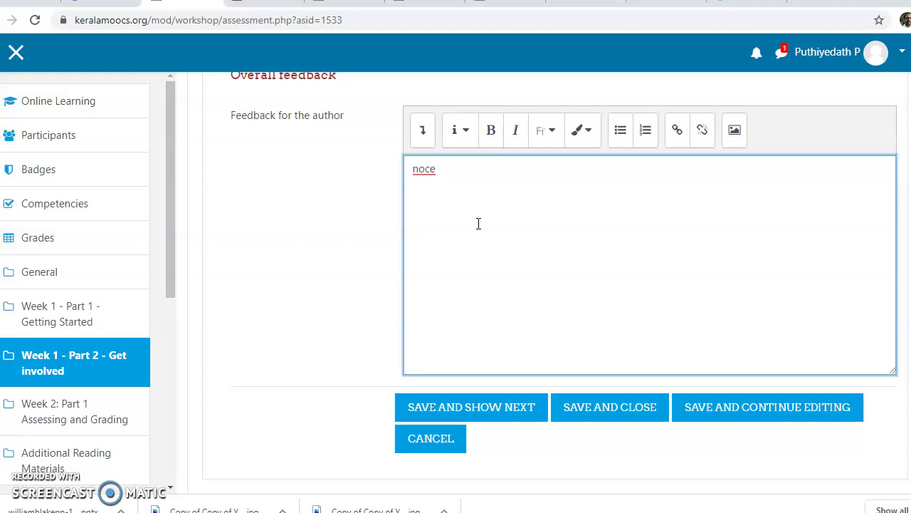
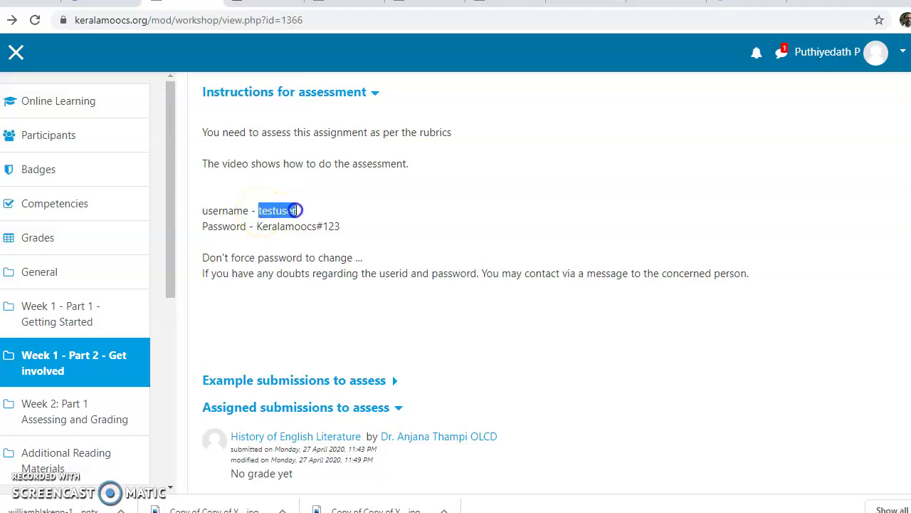
# - Open the assessment of the assigned submission "History of English Literature" from the workshop page and view its submitted details
pyautogui.scroll(2, 266, 223)
pyautogui.scroll(-5, 265, 223)
pyautogui.scroll(-1, 297, 299)
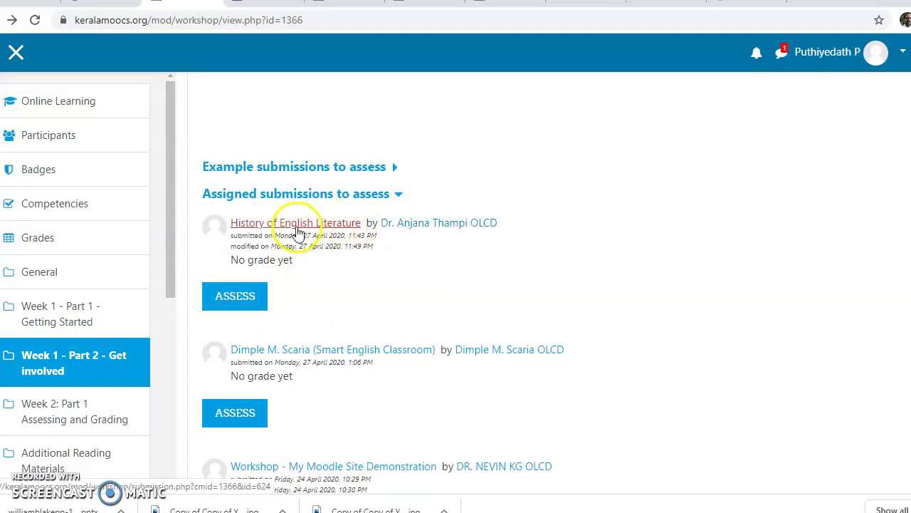
pyautogui.click(250, 297)
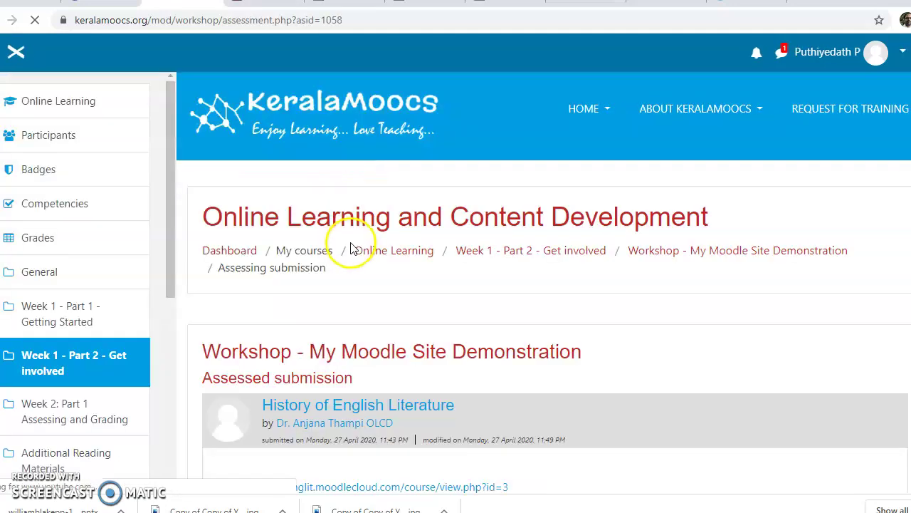
pyautogui.scroll(-2, 352, 246)
pyautogui.scroll(-2, 355, 243)
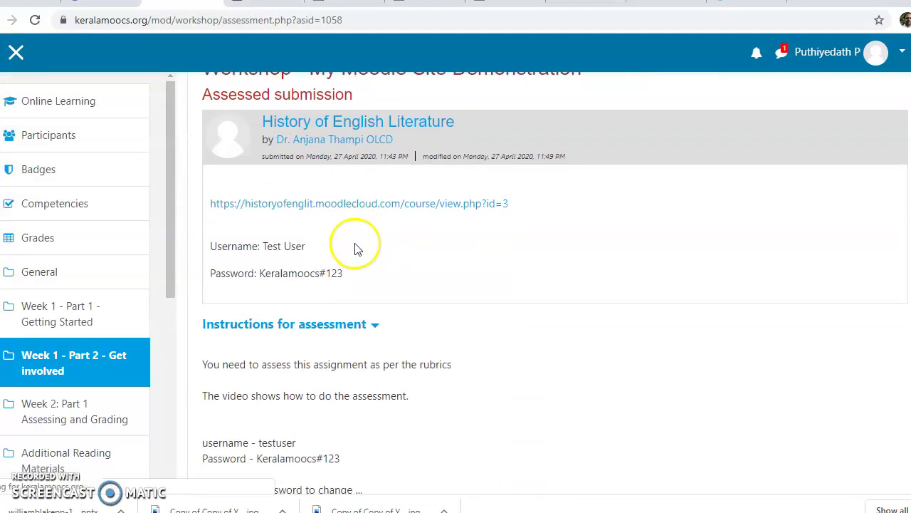
# - Compare the username given in the submission with the username and password in the workshop's assessment instructions
pyautogui.click(267, 246)
pyautogui.click(305, 247)
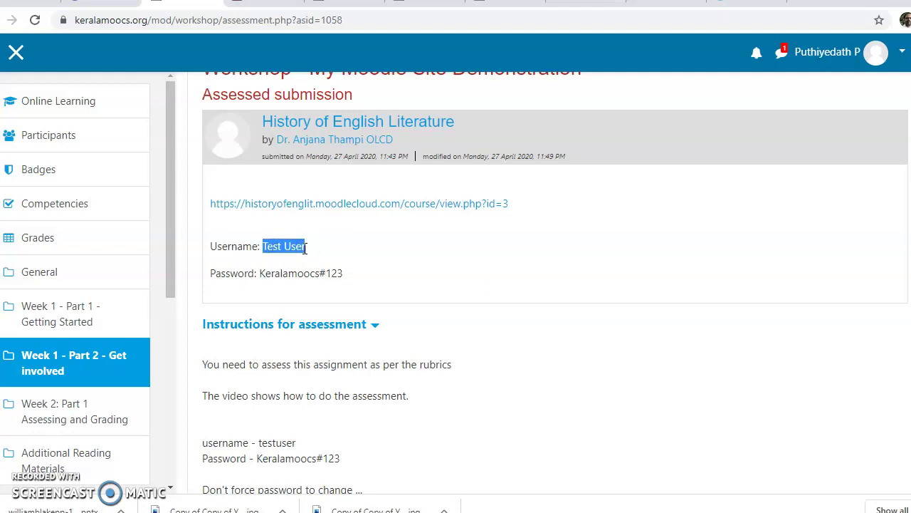
pyautogui.scroll(3, 306, 246)
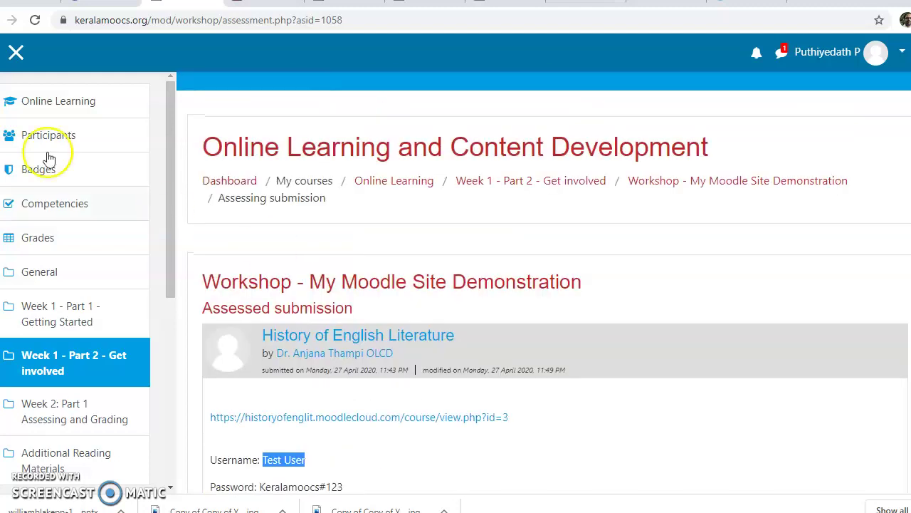
pyautogui.click(12, 20)
pyautogui.scroll(-1, 373, 248)
pyautogui.scroll(2, 374, 242)
pyautogui.scroll(2, 374, 242)
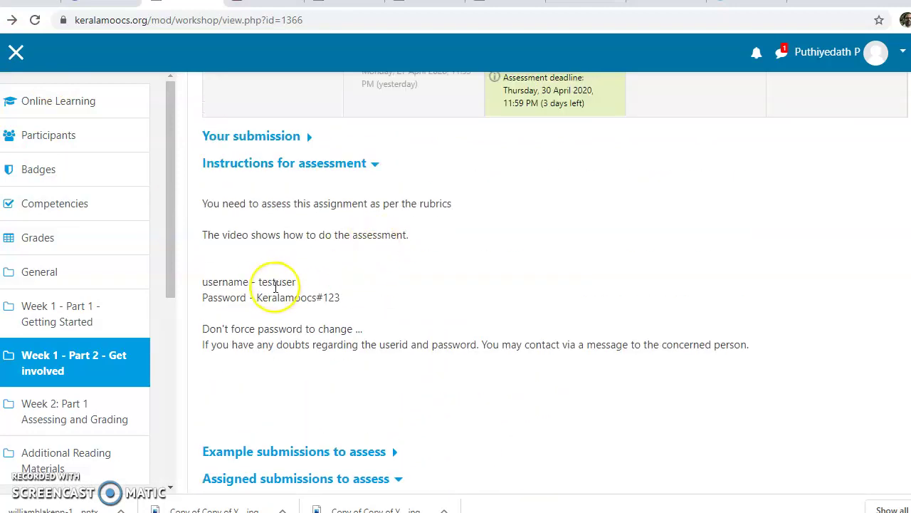
pyautogui.moveTo(259, 282); pyautogui.dragTo(267, 282)
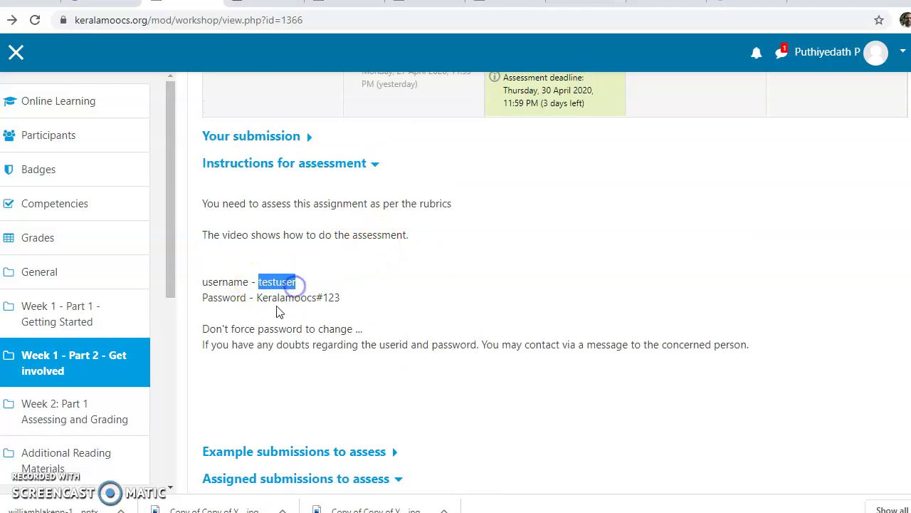
pyautogui.click(260, 298)
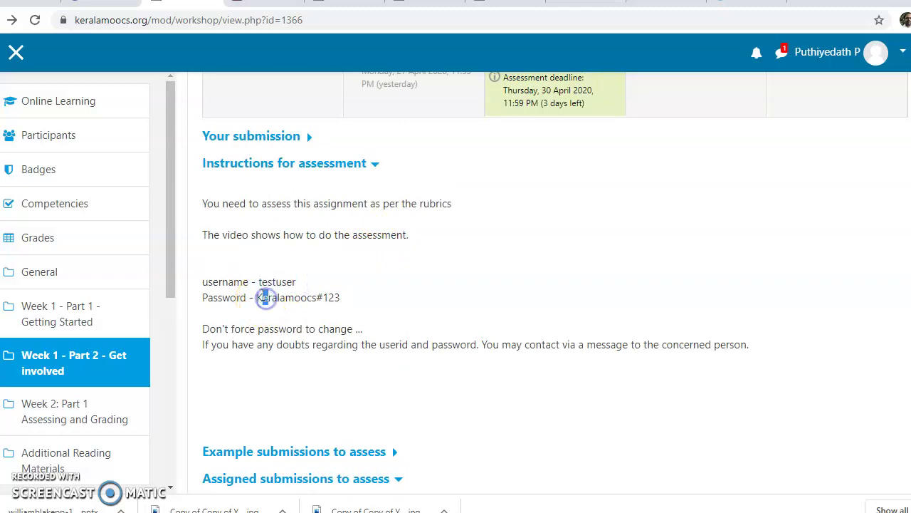
pyautogui.moveTo(258, 296); pyautogui.dragTo(333, 299)
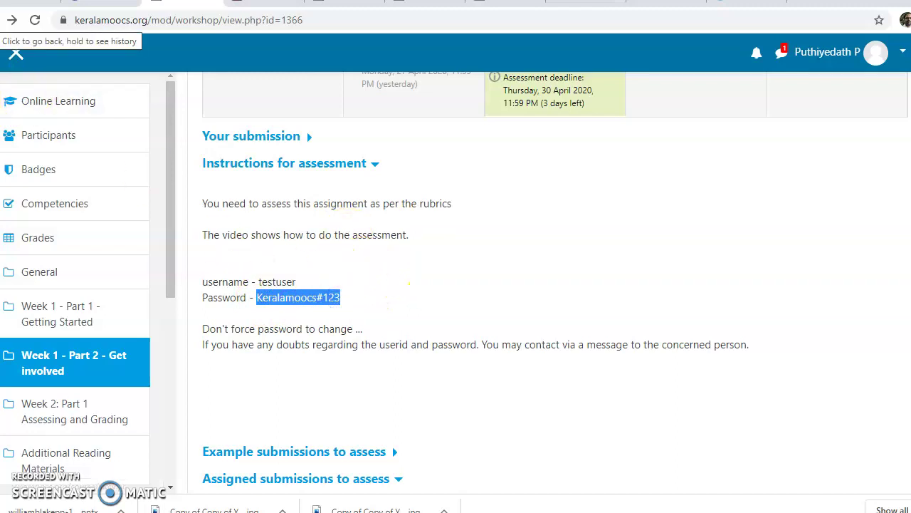
# - Open the assessment of the assigned submission "History teaching" from the reloaded workshop page and view its site address and login details
pyautogui.click(12, 21)
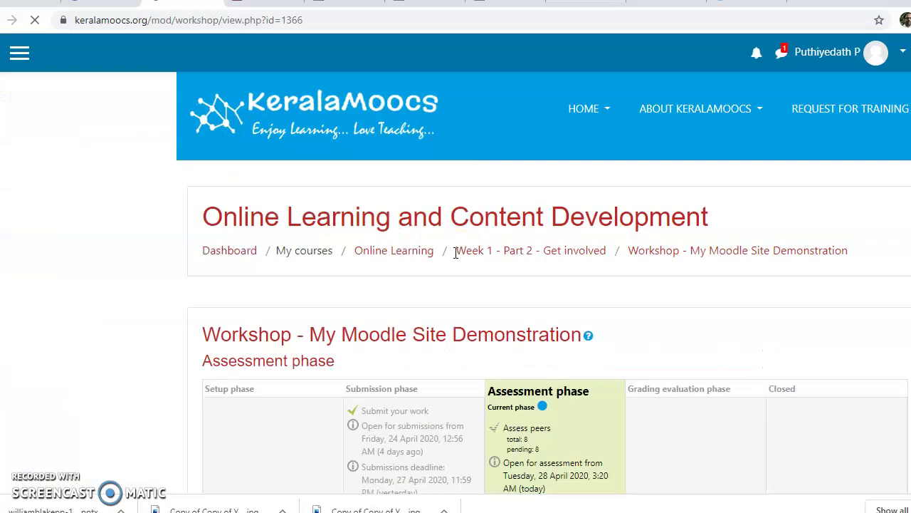
pyautogui.scroll(-3, 454, 252)
pyautogui.scroll(-14, 582, 218)
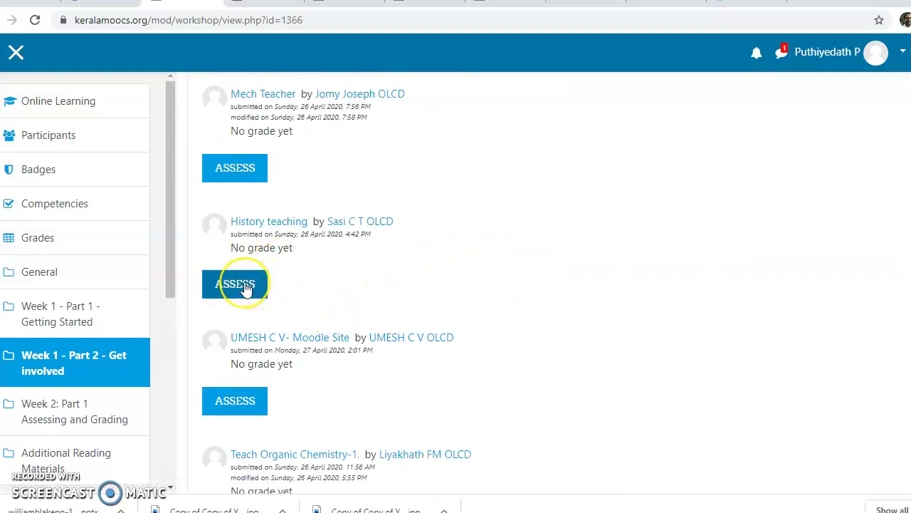
pyautogui.click(245, 285)
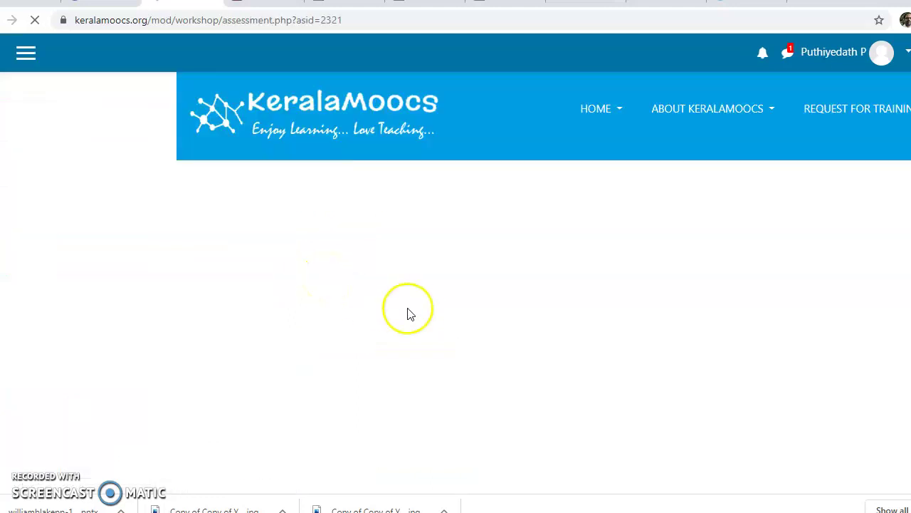
pyautogui.scroll(-4, 422, 313)
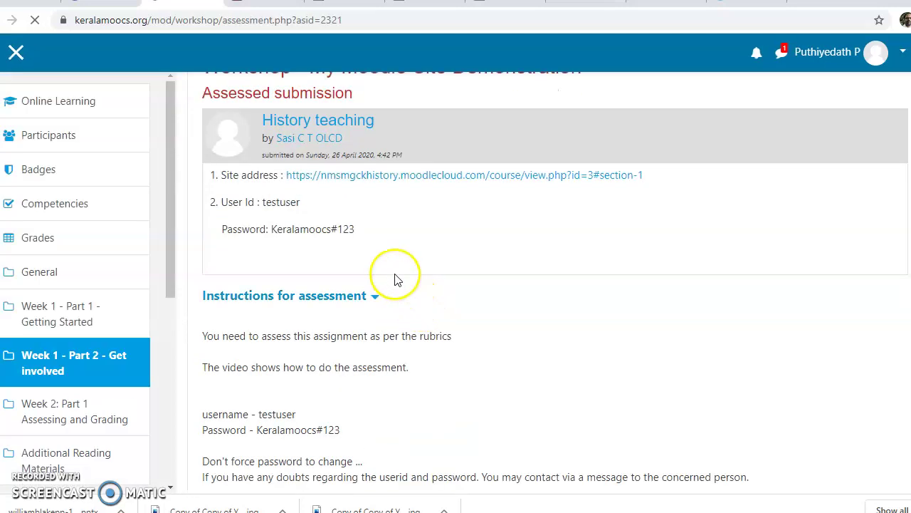
pyautogui.scroll(-1, 396, 279)
pyautogui.scroll(1, 324, 228)
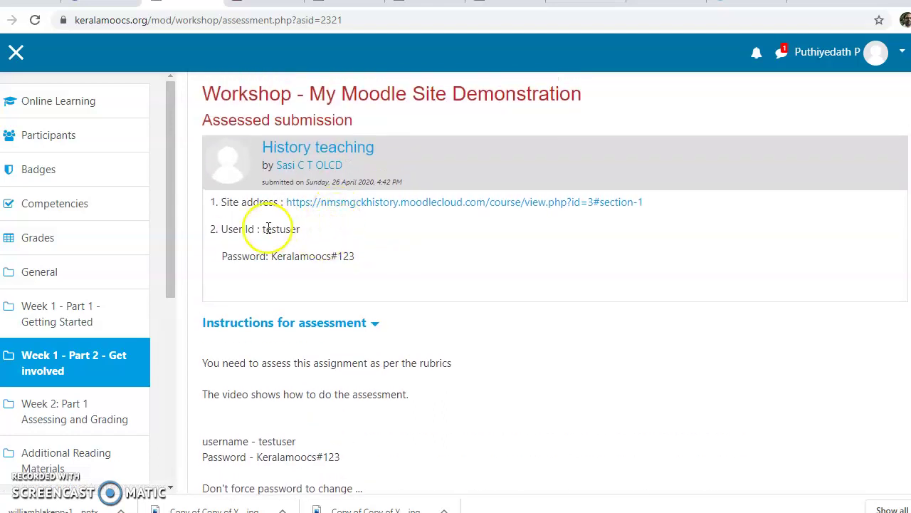
# - Check the "History teaching" site address by opening its link, and return to the assessment instructions
pyautogui.click(410, 204)
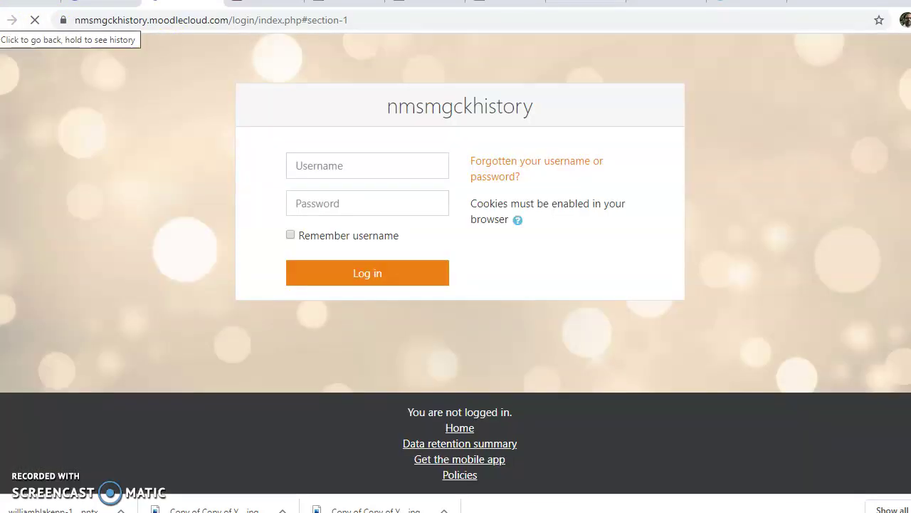
pyautogui.hotkey('alt', 'Left')
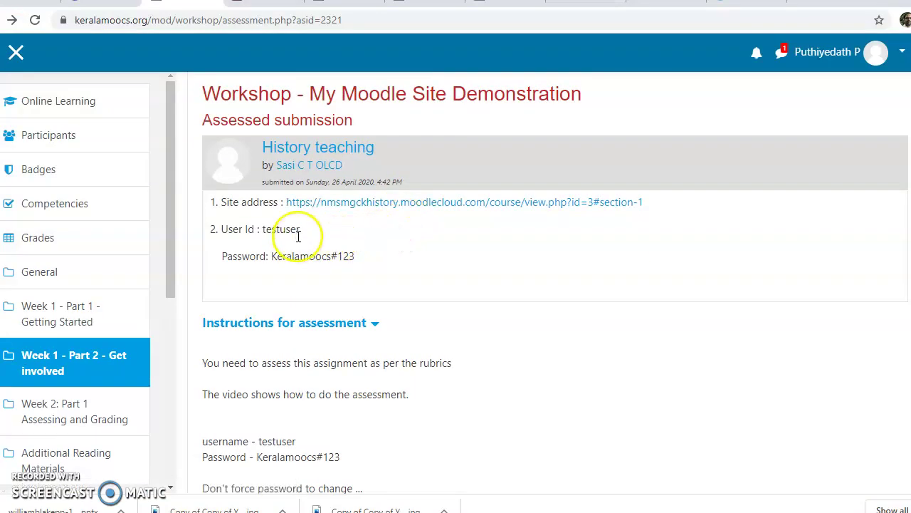
pyautogui.scroll(-2, 387, 276)
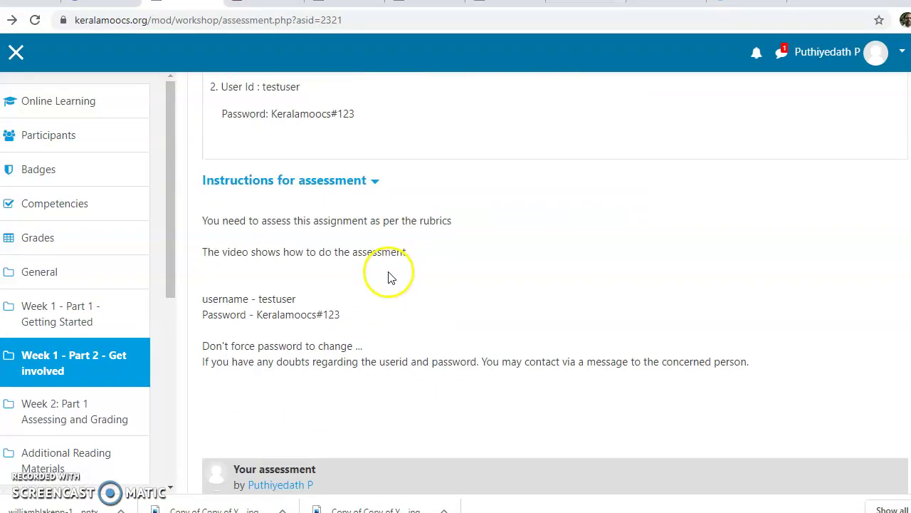
# - Examine the assessment form's grading aspects for the "History teaching" submission, from the website link through the course resources
pyautogui.scroll(-4, 365, 273)
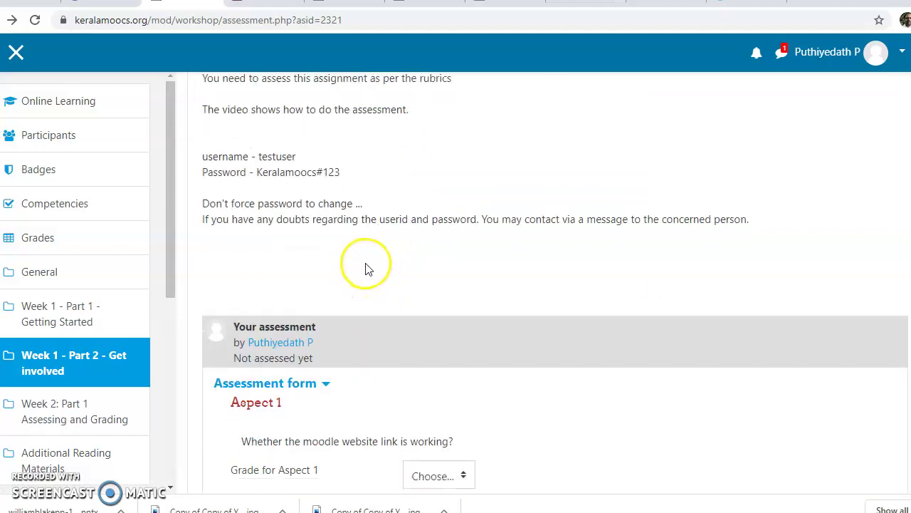
pyautogui.scroll(-2, 384, 267)
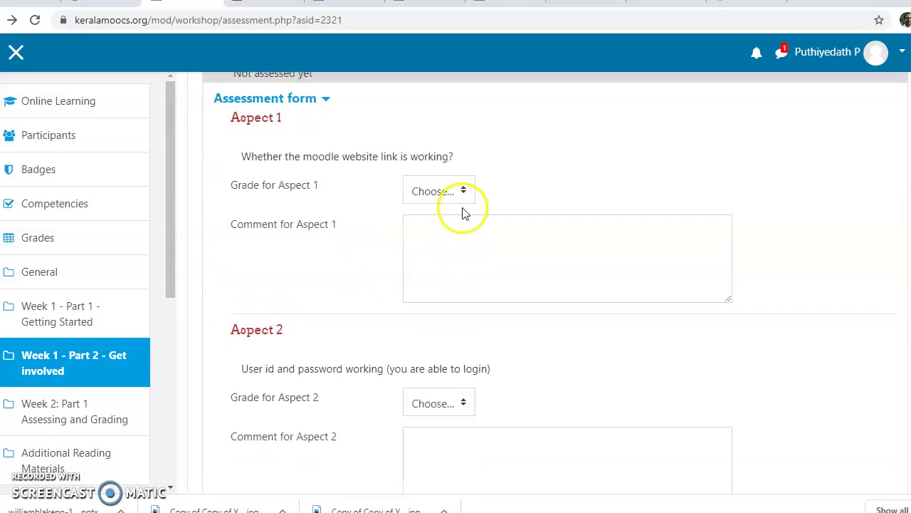
pyautogui.scroll(-5, 470, 205)
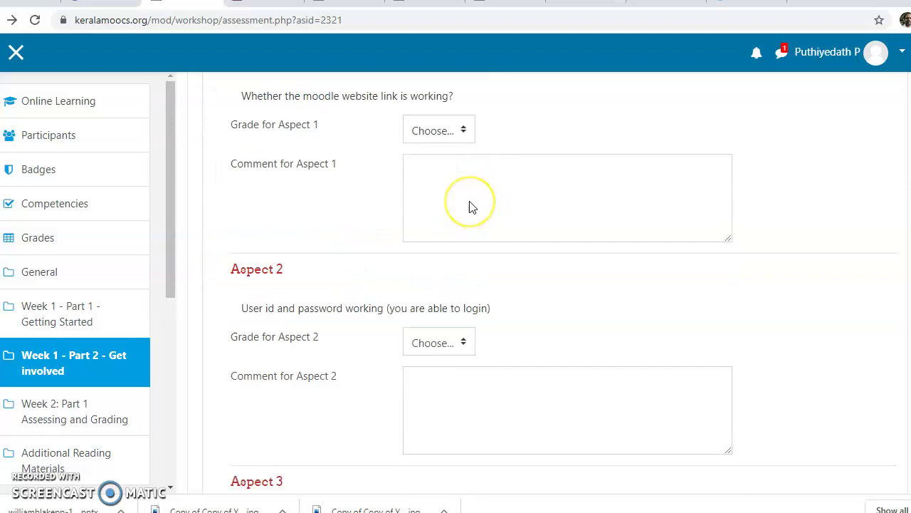
pyautogui.scroll(-2, 470, 205)
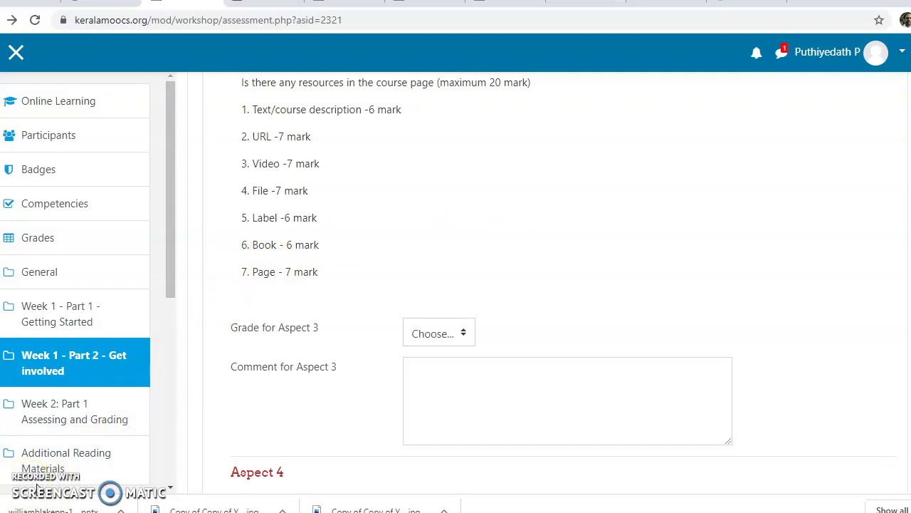
# - Open the profile of the "History teaching" submission's author and view the messaging option, user details and course details
pyautogui.scroll(3, 369, 367)
pyautogui.scroll(10, 368, 367)
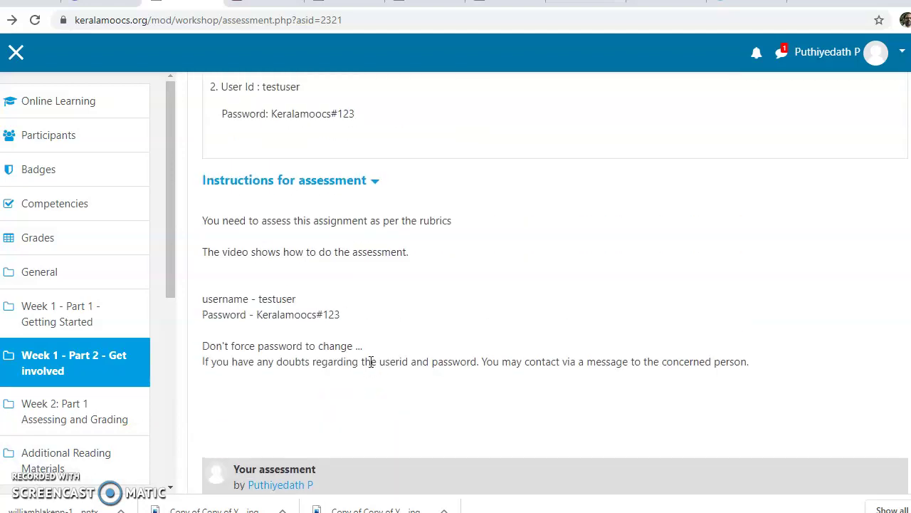
pyautogui.scroll(5, 371, 361)
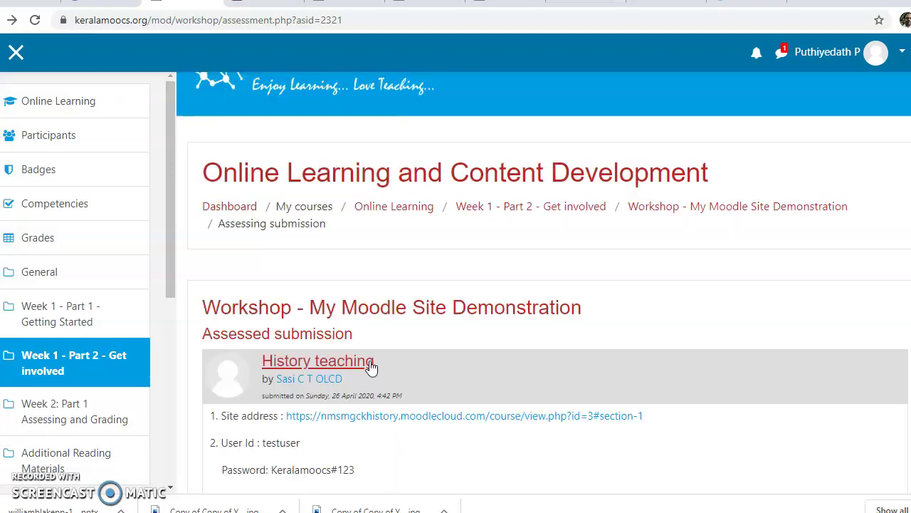
pyautogui.click(320, 382)
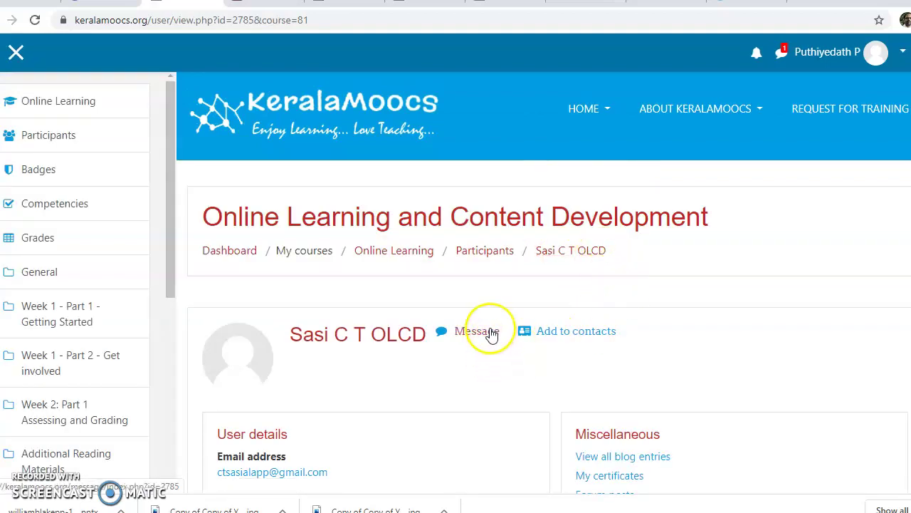
pyautogui.scroll(-1, 483, 333)
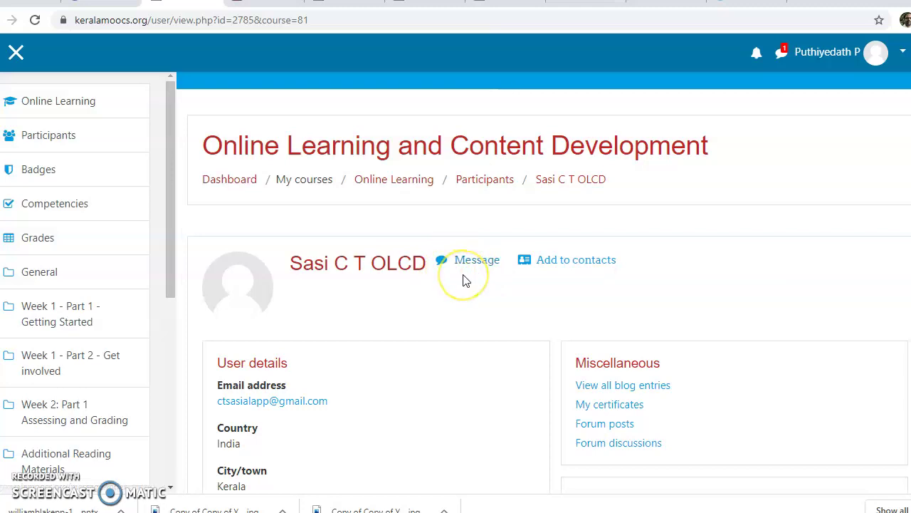
pyautogui.scroll(-6, 391, 330)
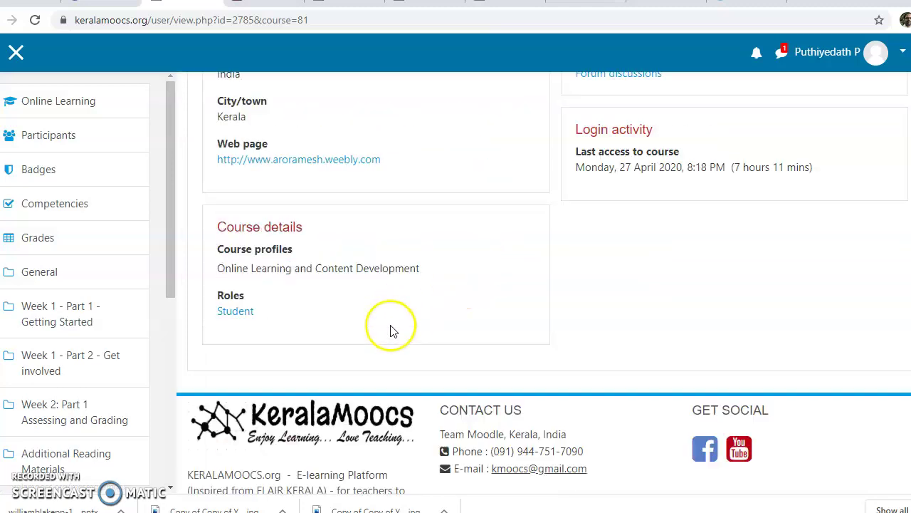
pyautogui.scroll(1, 393, 331)
pyautogui.scroll(2, 393, 331)
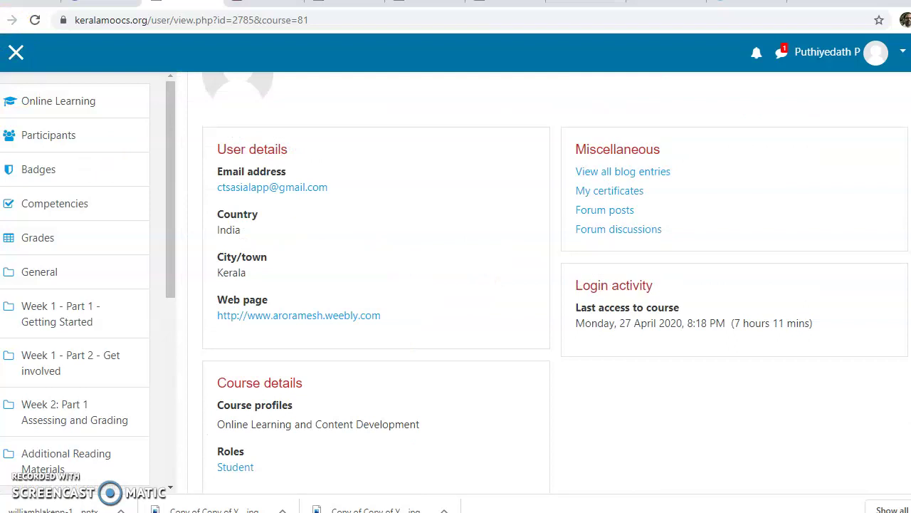
# - Return to the "History teaching" assessment and review its submitted login details against the instructions for assessment
pyautogui.hotkey('alt', 'Left')
pyautogui.scroll(-4, 427, 285)
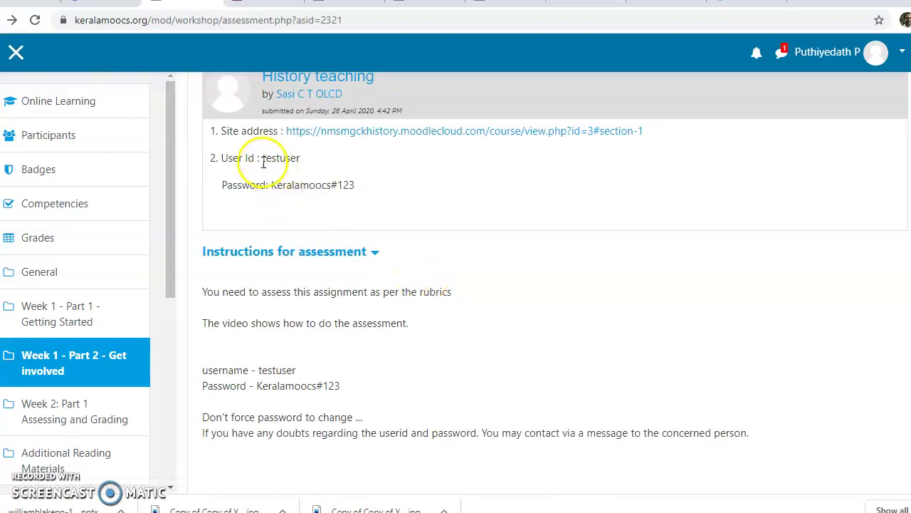
pyautogui.scroll(3, 323, 197)
pyautogui.scroll(-7, 324, 203)
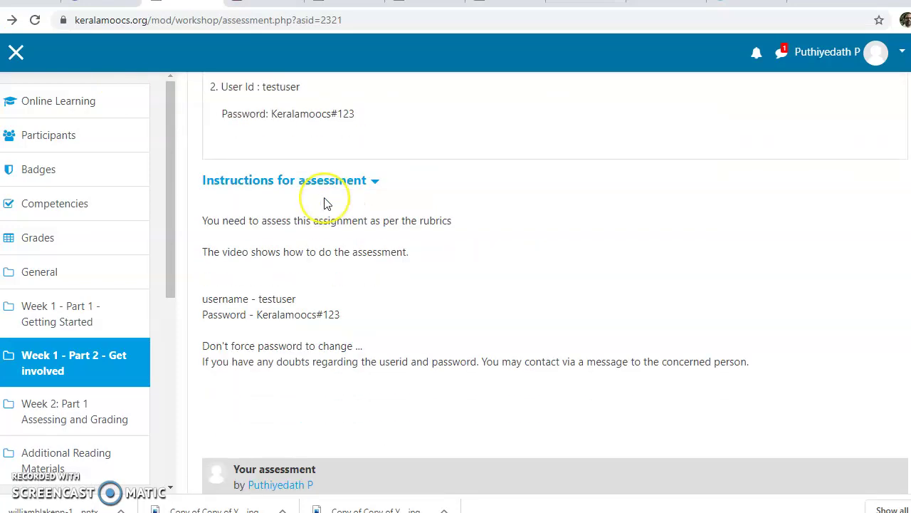
pyautogui.scroll(1, 321, 201)
# - Highlight the username and the password in turn in the instructions for assessment, and clear the selection
pyautogui.click(261, 156)
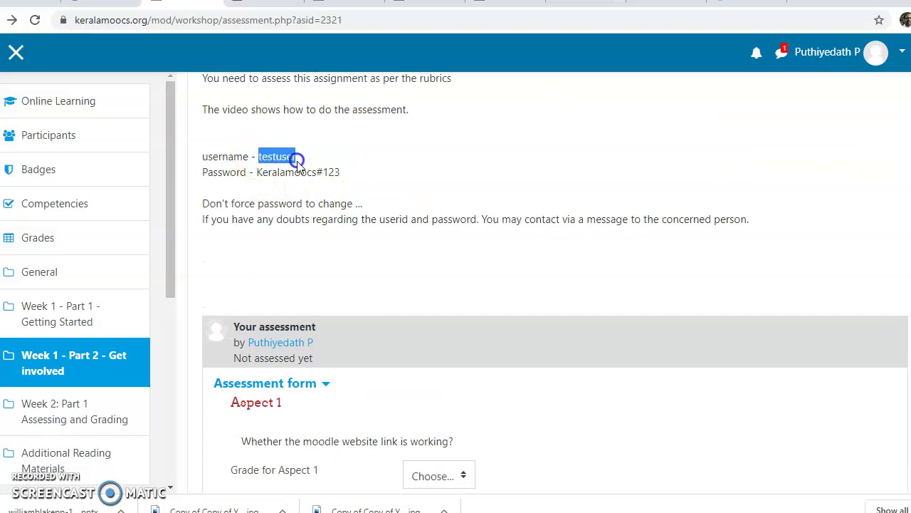
pyautogui.click(282, 177)
pyautogui.click(260, 156)
pyautogui.moveTo(258, 173); pyautogui.dragTo(337, 174)
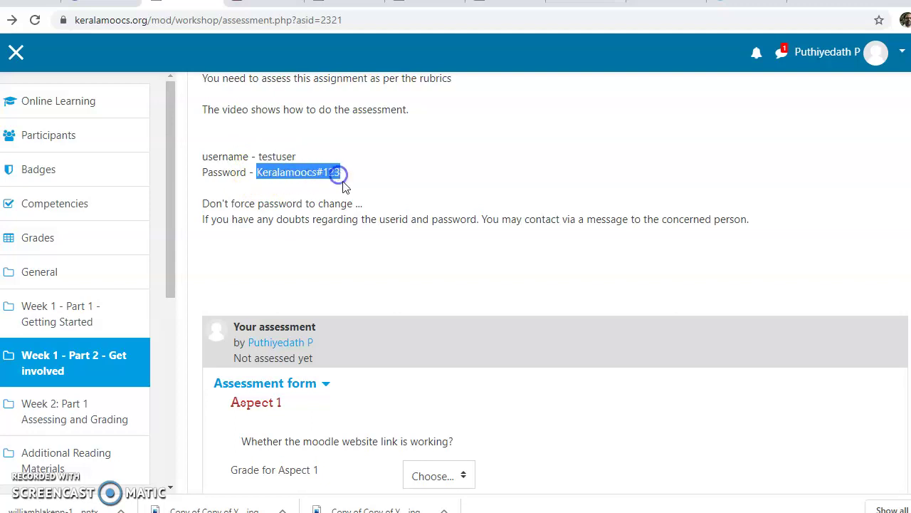
pyautogui.click(347, 188)
pyautogui.click(361, 201)
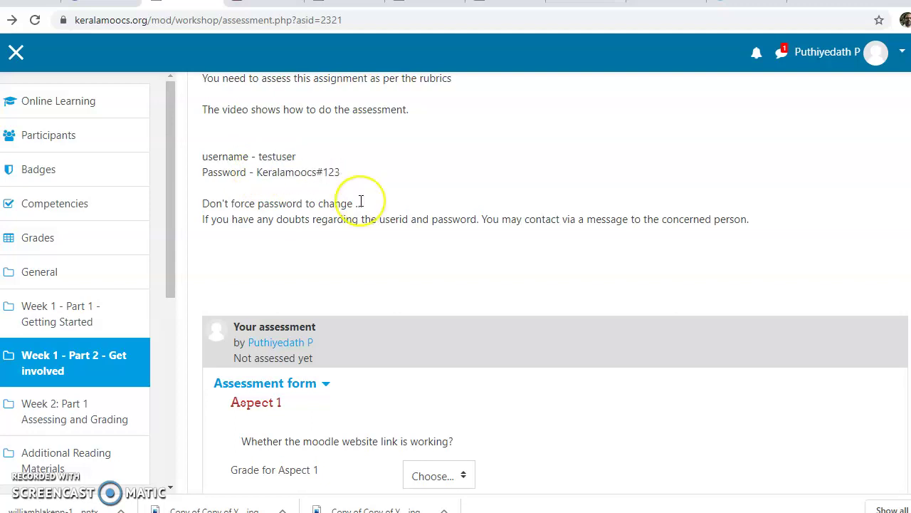